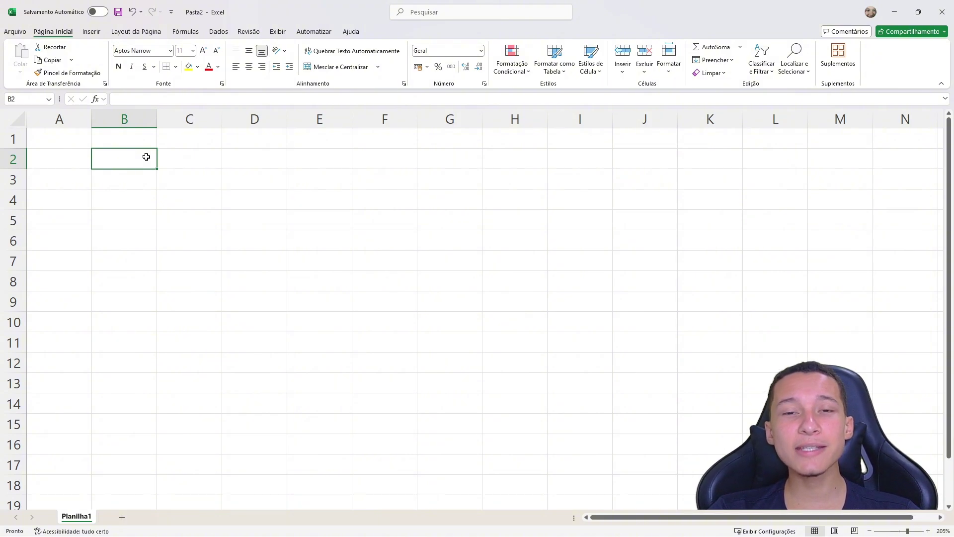
# - Enter the column headers Produto, Quantidade, Preço and Total in cells B2 through E2
pyautogui.write('Pro')
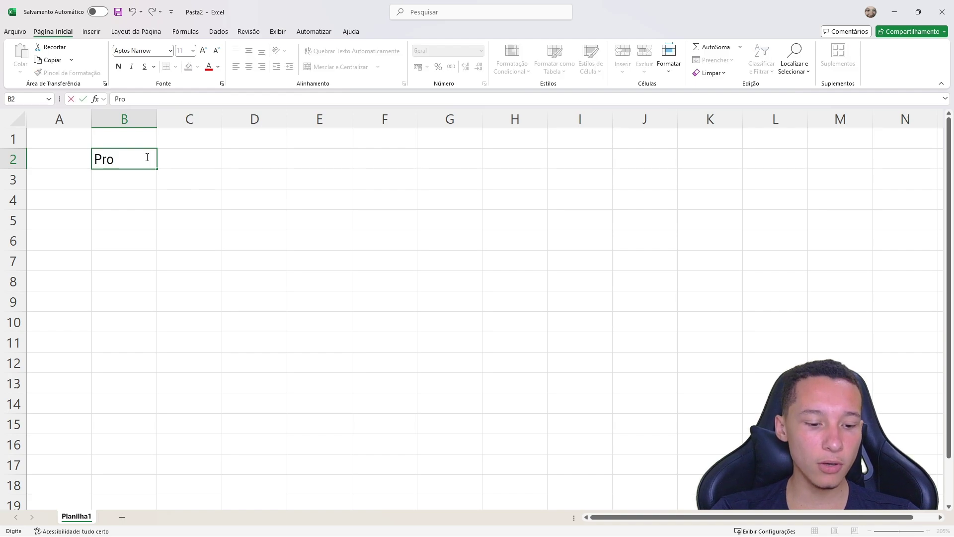
pyautogui.write('duto')
pyautogui.press('Return')
pyautogui.press('Up')
pyautogui.press('Right')
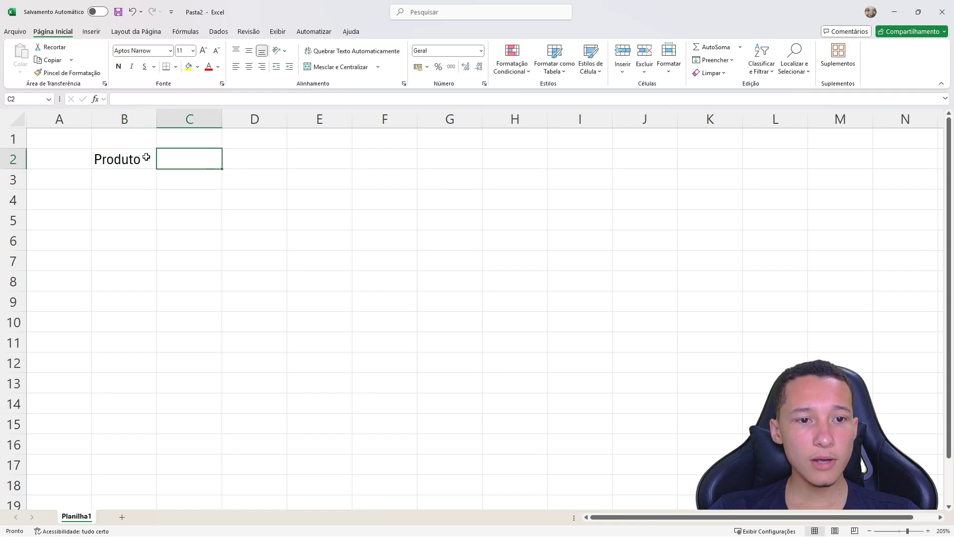
pyautogui.write('Quantidade')
pyautogui.press('Tab')
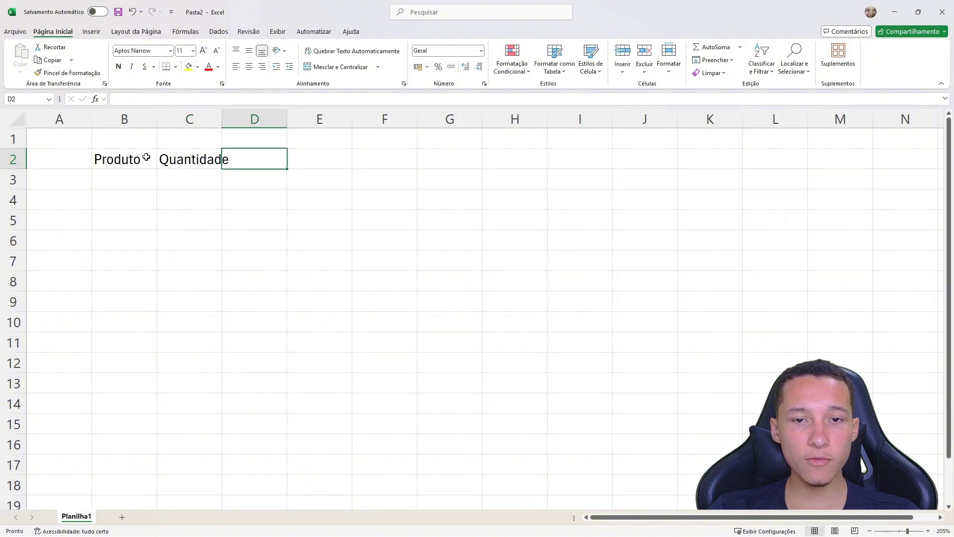
pyautogui.write('Preço')
pyautogui.press('Tab')
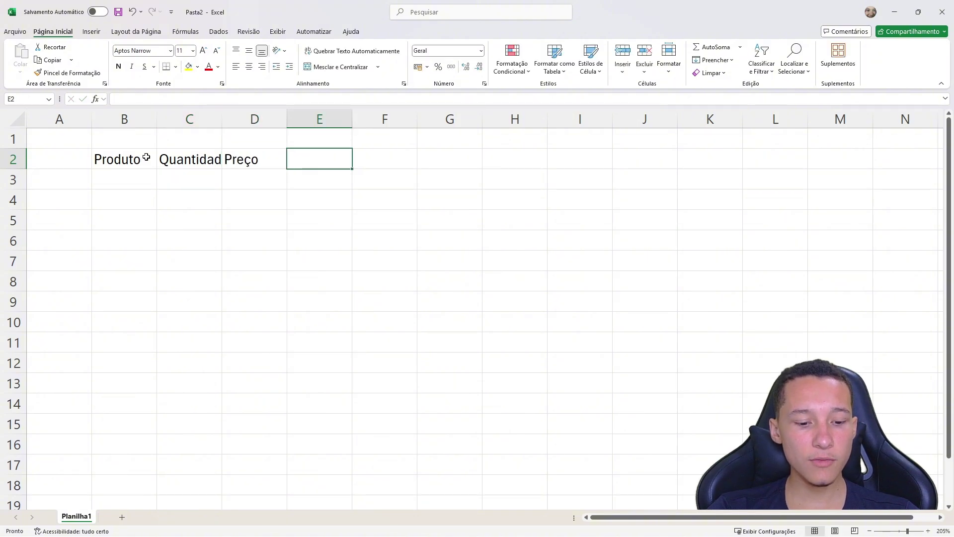
pyautogui.write('Total')
pyautogui.press('Return')
# - List the products Café, Leite and Pão in cells B3 to B5 under the Produto header
pyautogui.write('Café')
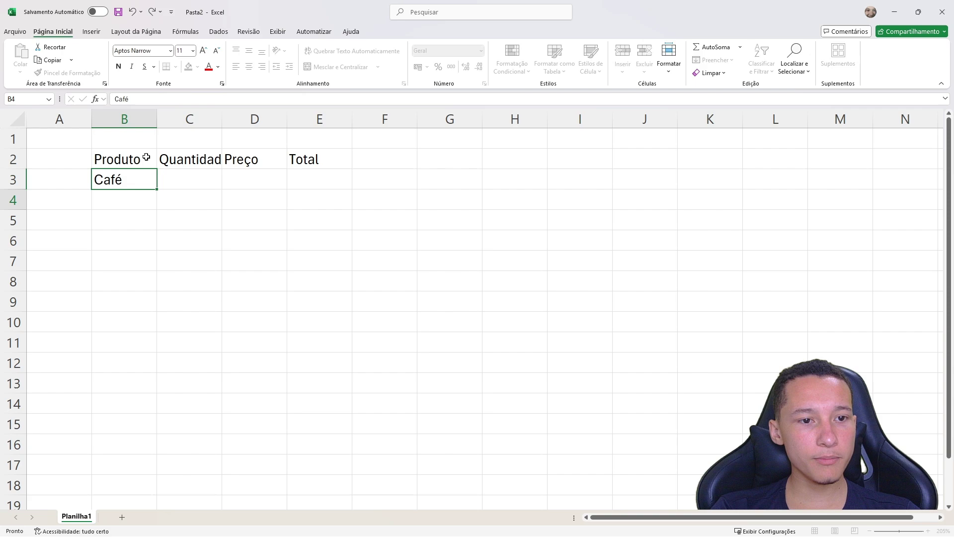
pyautogui.press('Return')
pyautogui.write('Leite')
pyautogui.press('Return')
pyautogui.write('Pão')
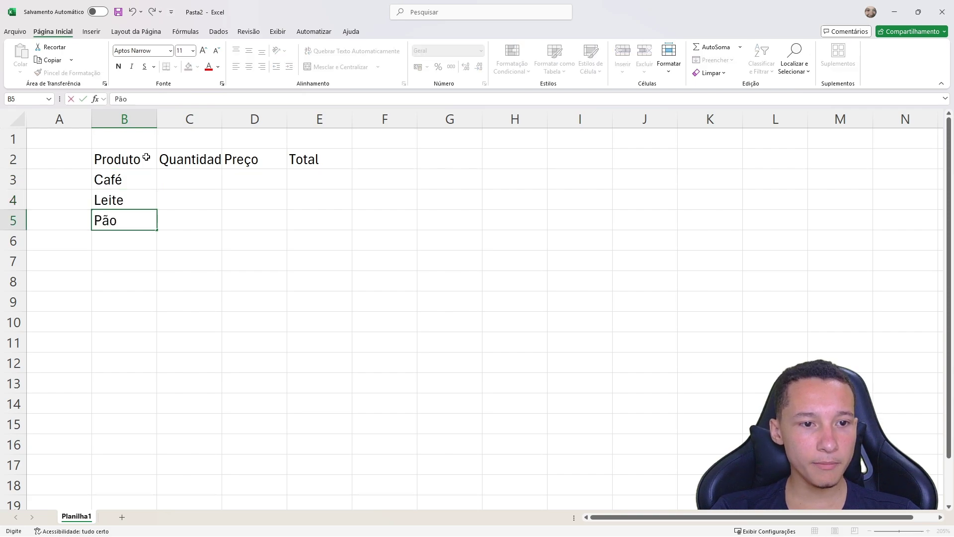
pyautogui.press('Return')
pyautogui.press('Down')
pyautogui.press('Down')
pyautogui.press('Down')
pyautogui.press('Up')
pyautogui.press('Up')
pyautogui.press('Up')
pyautogui.press('Up')
pyautogui.press('Up')
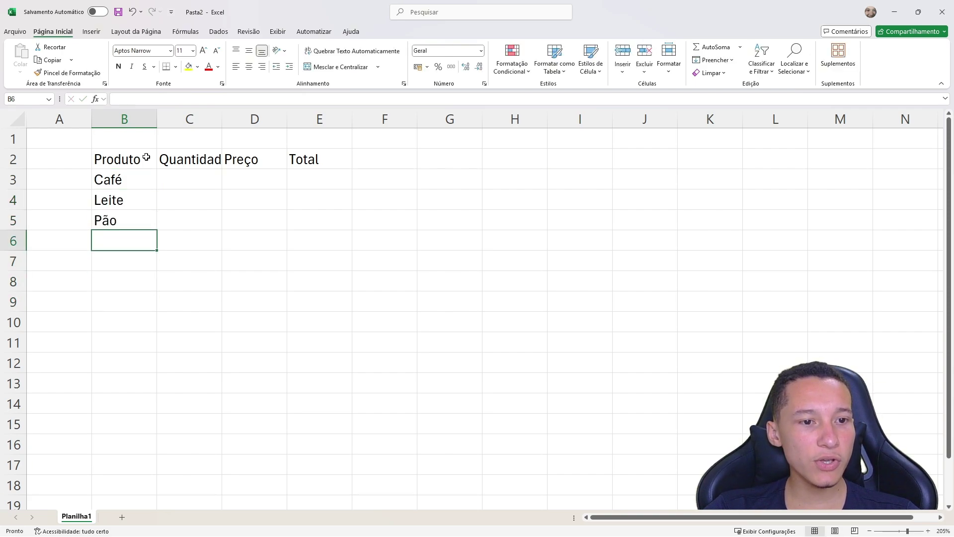
pyautogui.press('Up')
pyautogui.press('Down')
pyautogui.press('Down')
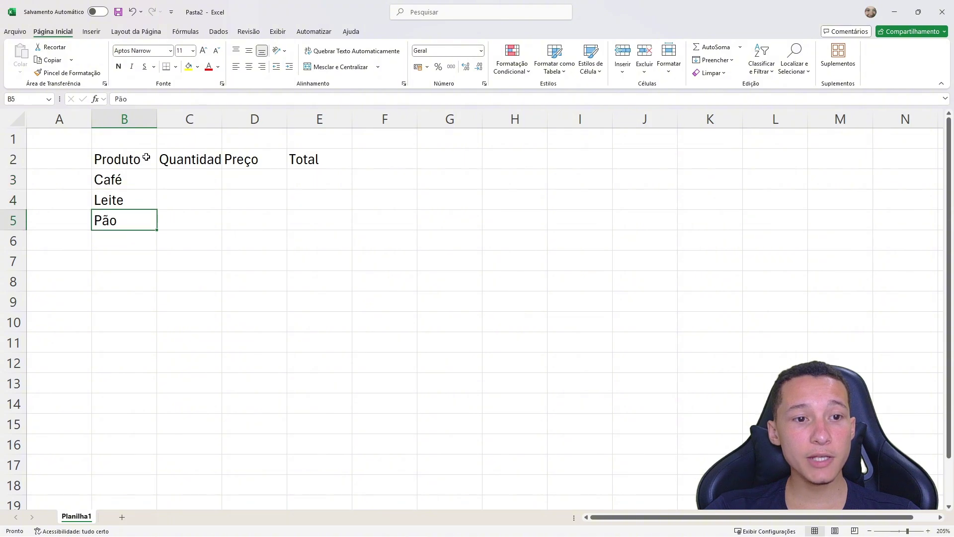
# - Fill in the quantities in C3 to C5: 1 for Café, 2 for Leite and 10 for Pão
pyautogui.press('Up')
pyautogui.press('Up')
pyautogui.press('Right')
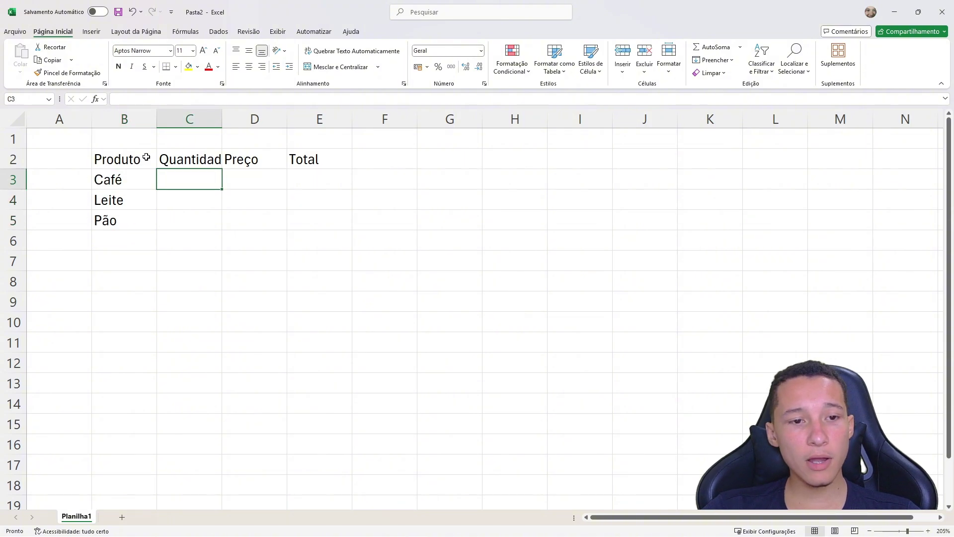
pyautogui.write('1')
pyautogui.press('Return')
pyautogui.write('2')
pyautogui.press('Return')
pyautogui.write('10')
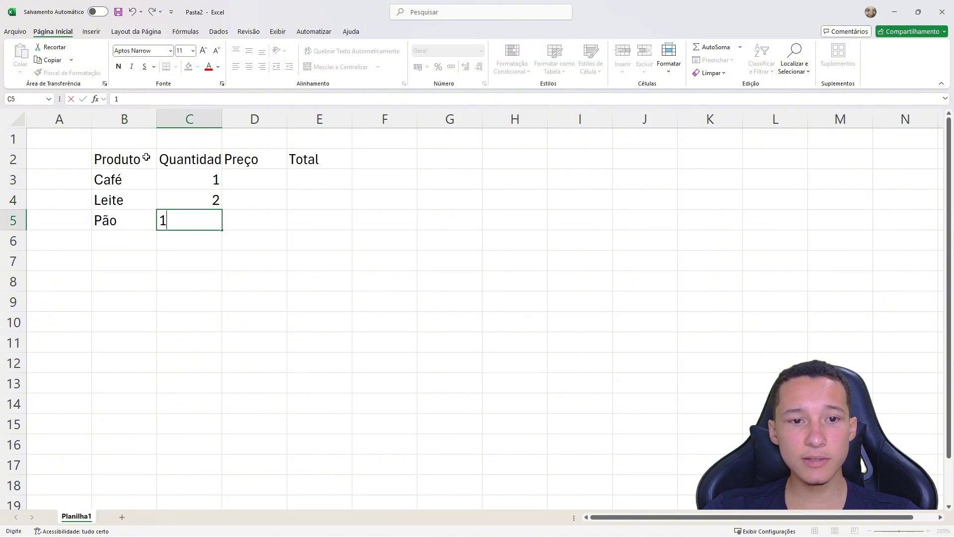
pyautogui.press('Return')
# - Fill in the prices in D3 to D5: 1560 for Café, 6 for Leite and 0,5 for Pão
pyautogui.press('Up')
pyautogui.press('Up')
pyautogui.press('Right')
pyautogui.press('Up')
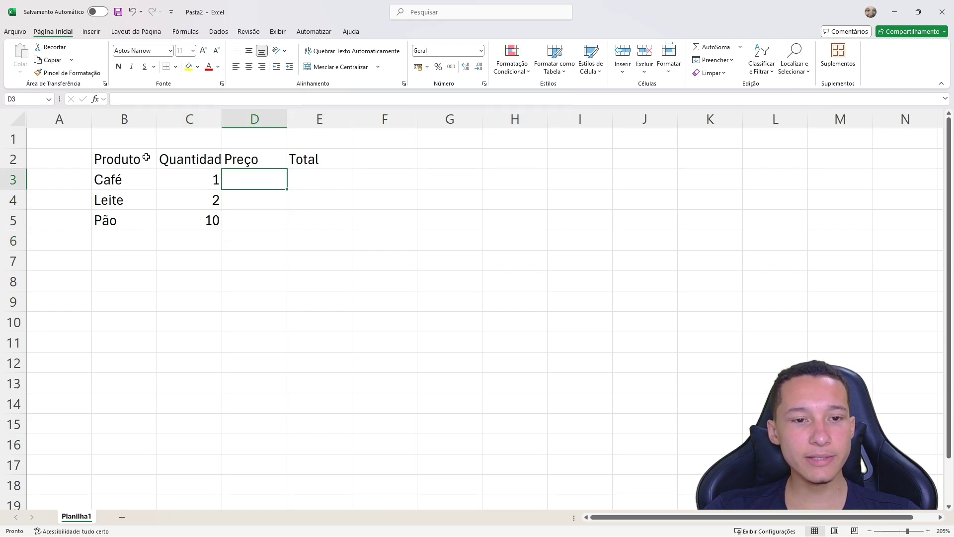
pyautogui.write('1560')
pyautogui.press('Return')
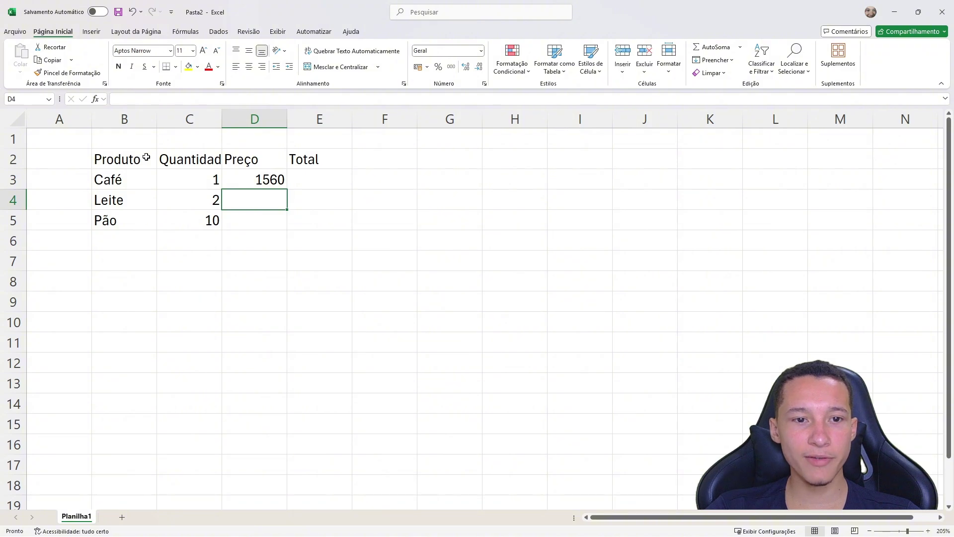
pyautogui.write('6')
pyautogui.press('Return')
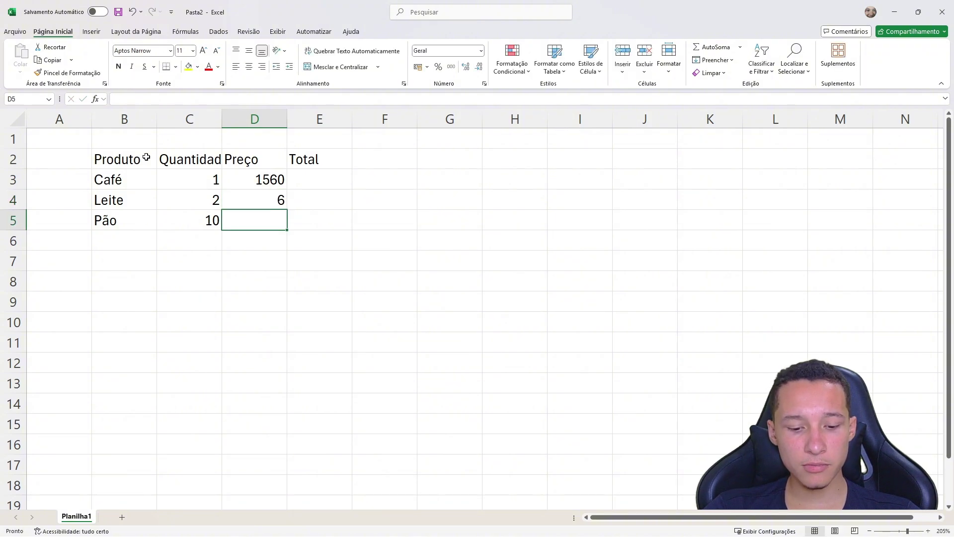
pyautogui.write('050')
pyautogui.press('BackSpace')
pyautogui.press('BackSpace')
pyautogui.write(',5')
pyautogui.click(139, 159)
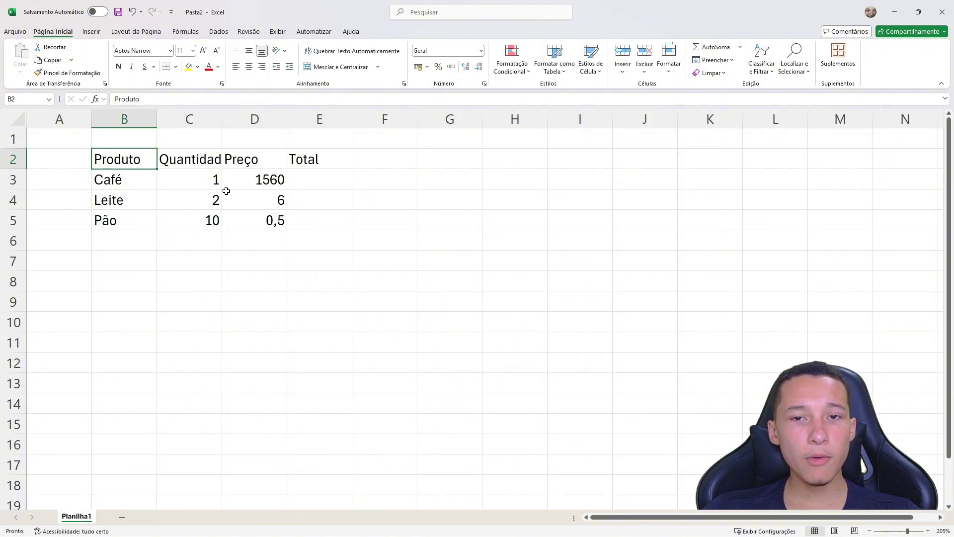
# - Format the range B2:E5 as a table with headers, using the purple banded style from the first row of the Média group
pyautogui.moveTo(138, 160); pyautogui.dragTo(327, 218)
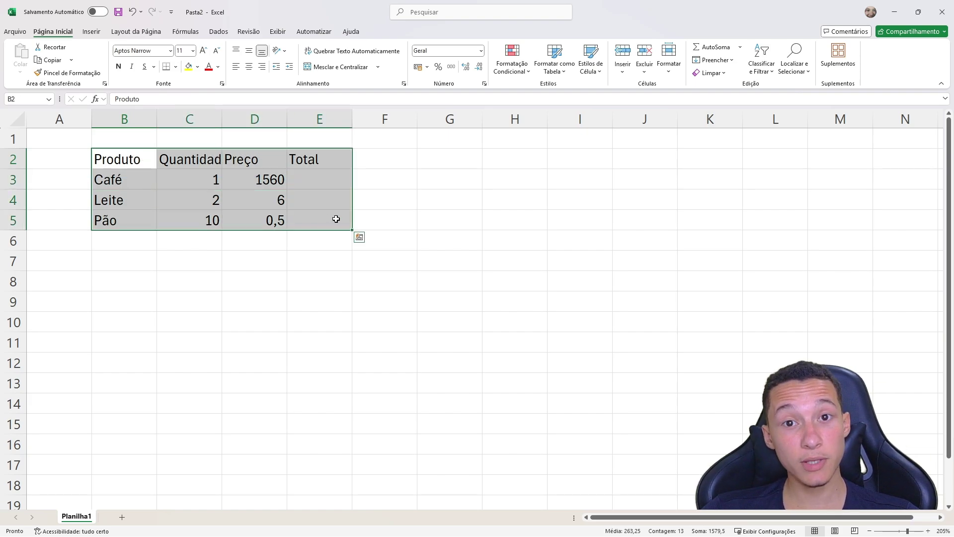
pyautogui.click(561, 74)
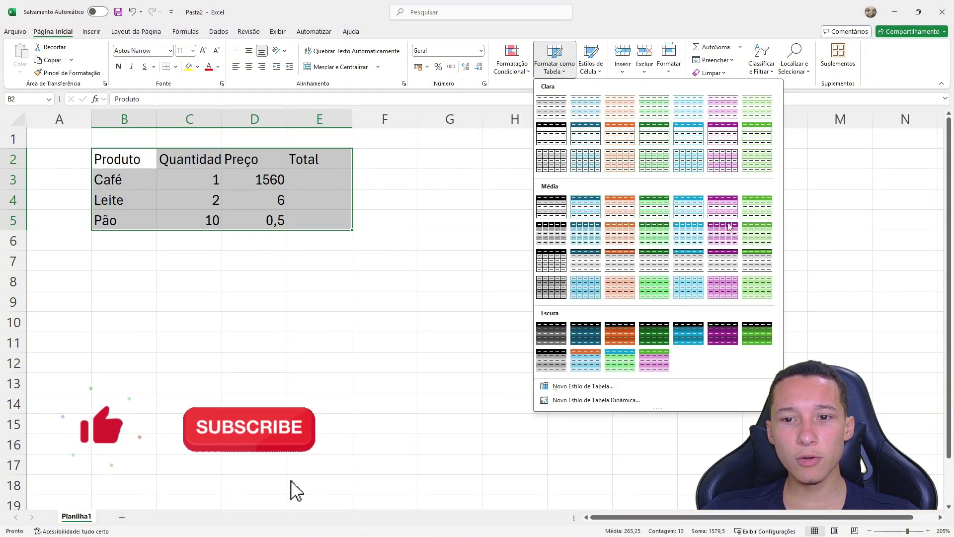
pyautogui.click(735, 208)
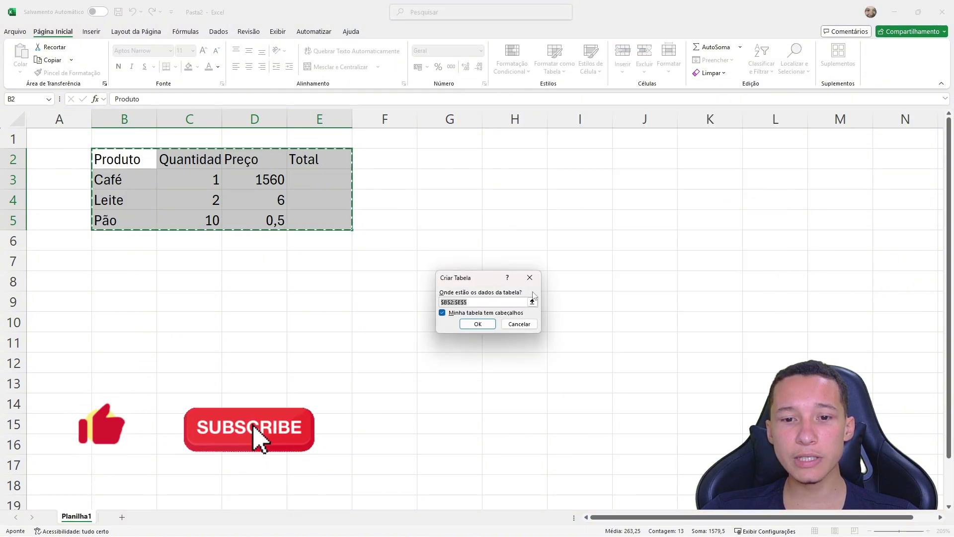
pyautogui.click(478, 323)
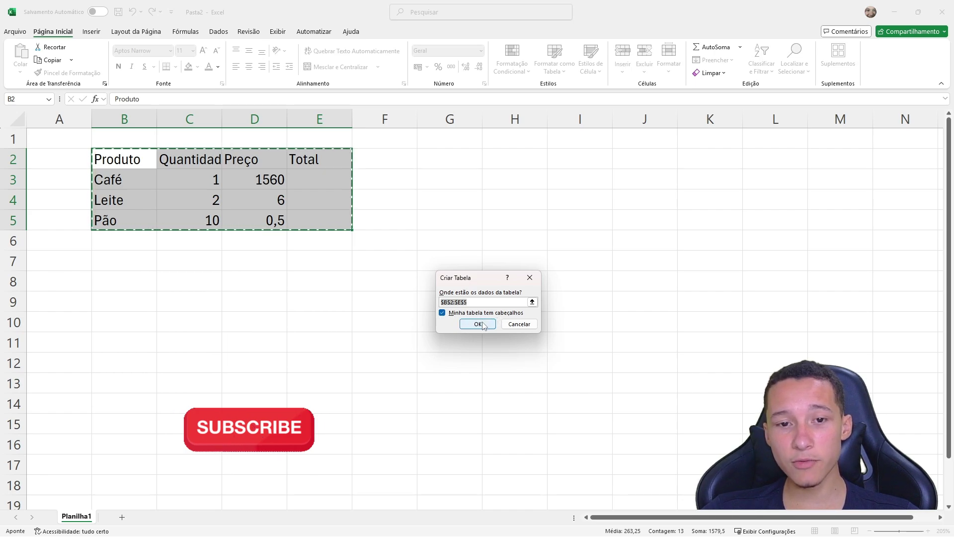
pyautogui.click(124, 160)
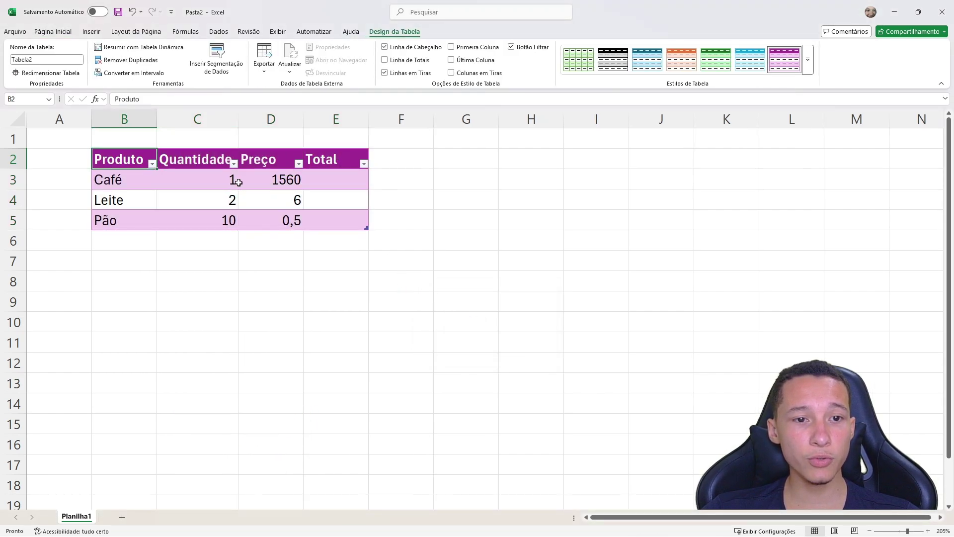
pyautogui.click(199, 163)
pyautogui.click(268, 163)
pyautogui.click(315, 163)
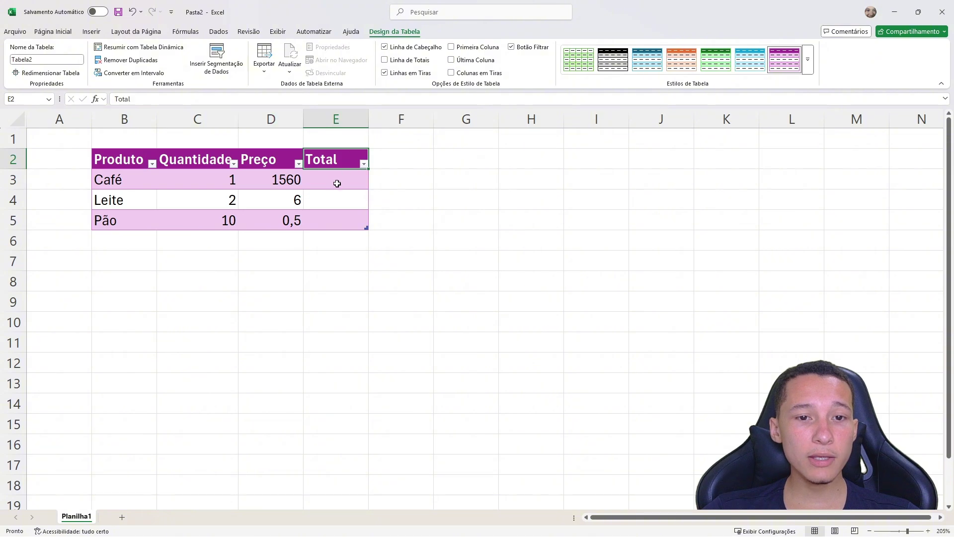
pyautogui.click(334, 180)
pyautogui.write('=')
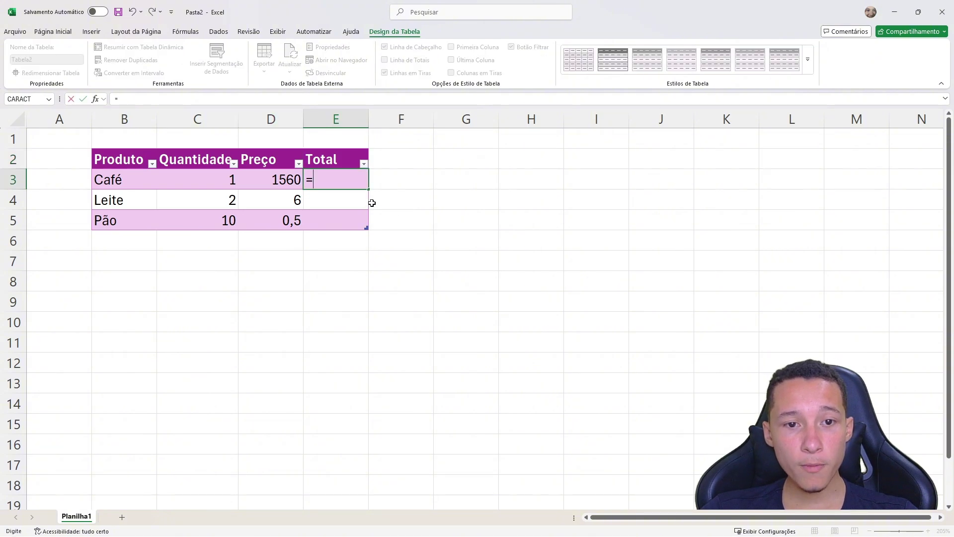
pyautogui.press('Left')
pyautogui.write('*')
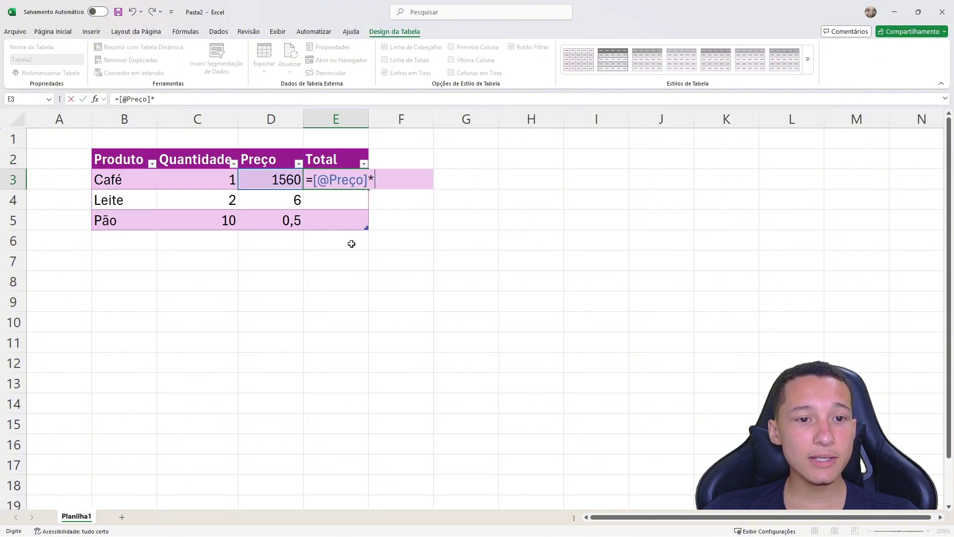
pyautogui.click(219, 180)
pyautogui.press('Return')
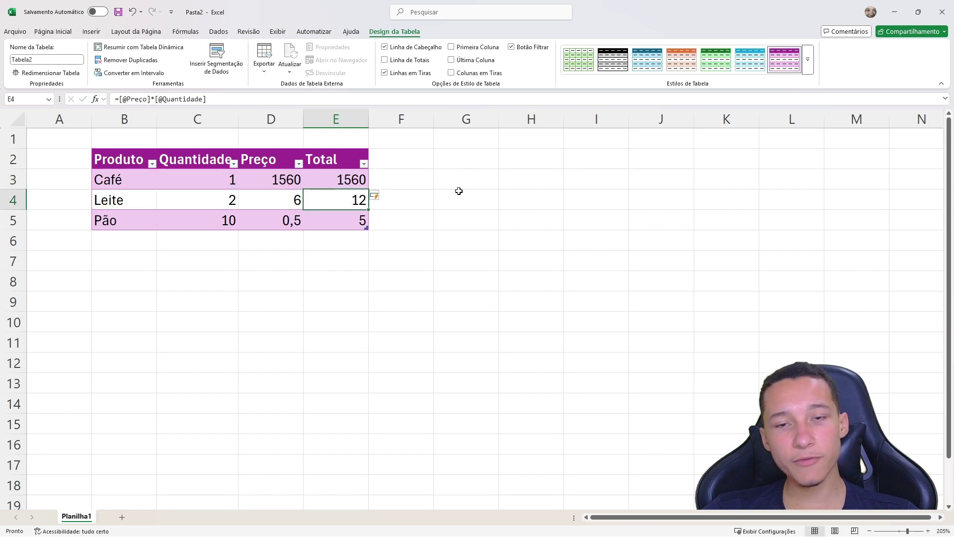
pyautogui.moveTo(346, 177); pyautogui.dragTo(350, 224)
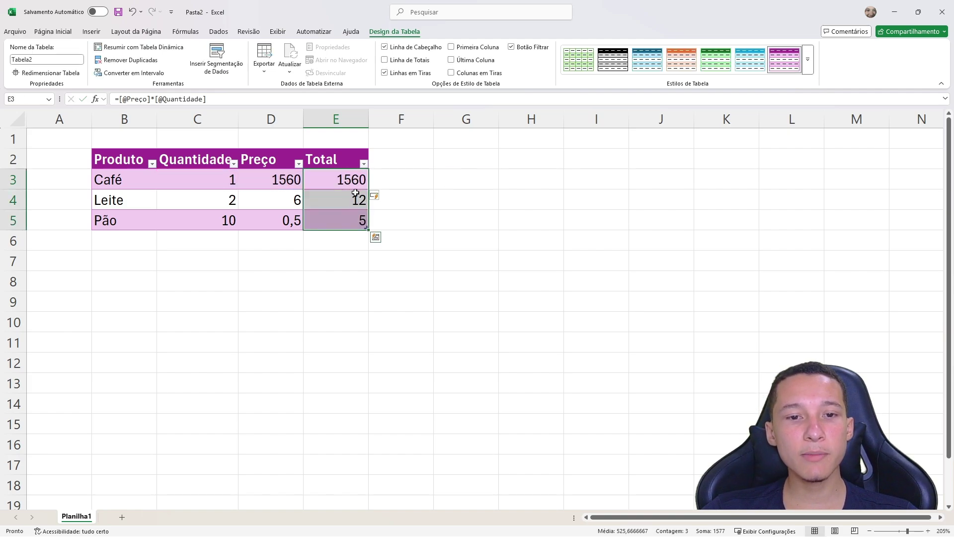
pyautogui.click(337, 201)
pyautogui.hotkey('shift', 'Down')
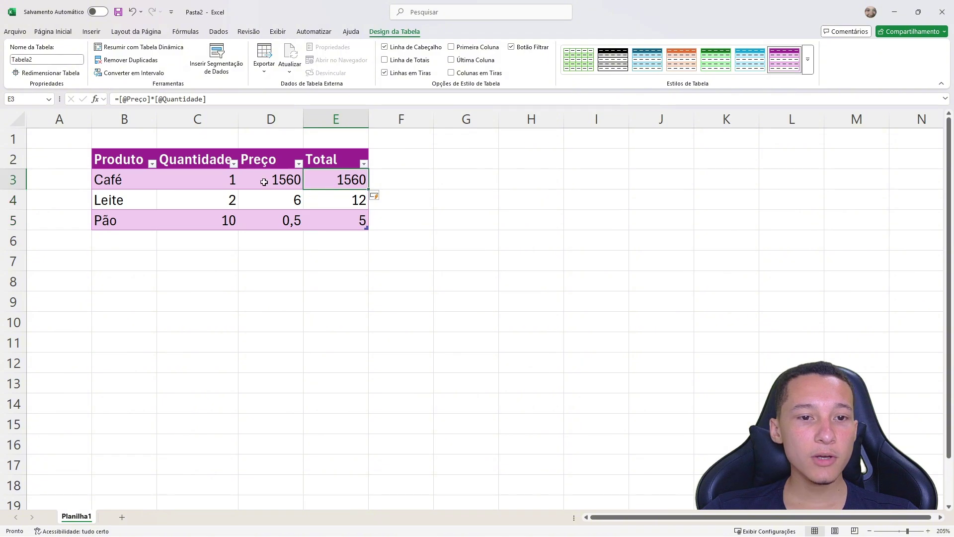
# - Apply the Moeda number format to the Preço and Total values in D3:E5
pyautogui.moveTo(259, 181); pyautogui.dragTo(334, 228)
pyautogui.click(53, 31)
pyautogui.click(481, 50)
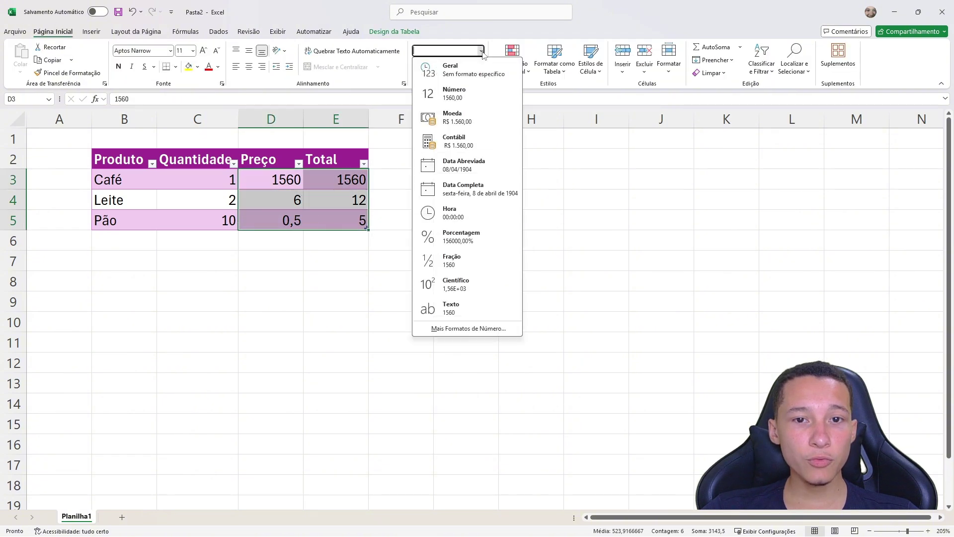
pyautogui.click(447, 118)
pyautogui.click(431, 213)
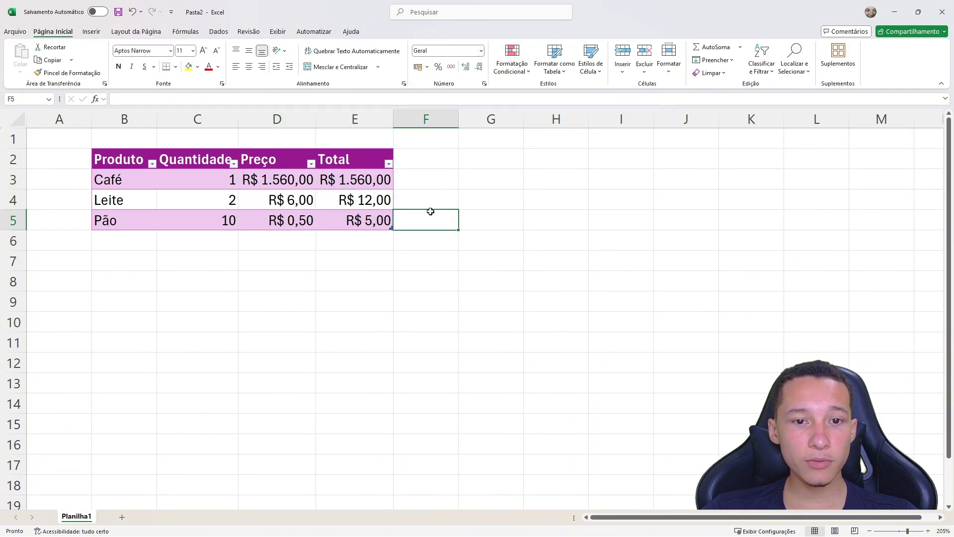
# - Left-align the Preço and Total values in D3:E5
pyautogui.moveTo(273, 184); pyautogui.dragTo(344, 217)
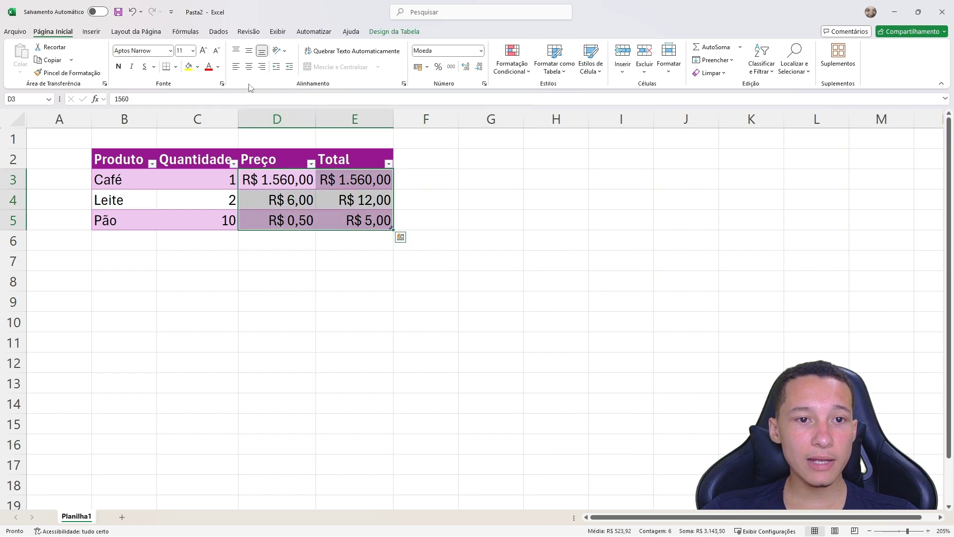
pyautogui.click(236, 66)
pyautogui.click(436, 226)
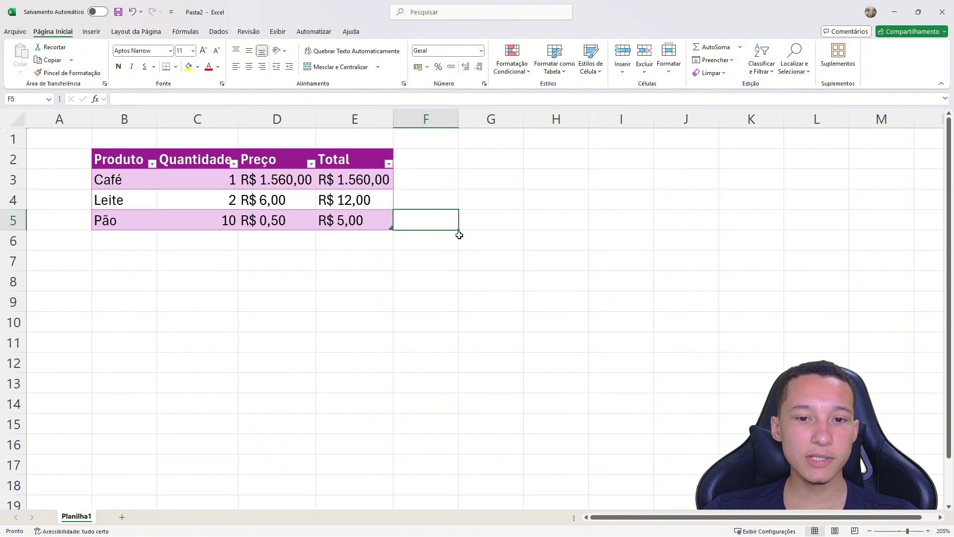
# - Add up the three product totals in cell E7 with the formula =E3+E4+E5
pyautogui.click(478, 257)
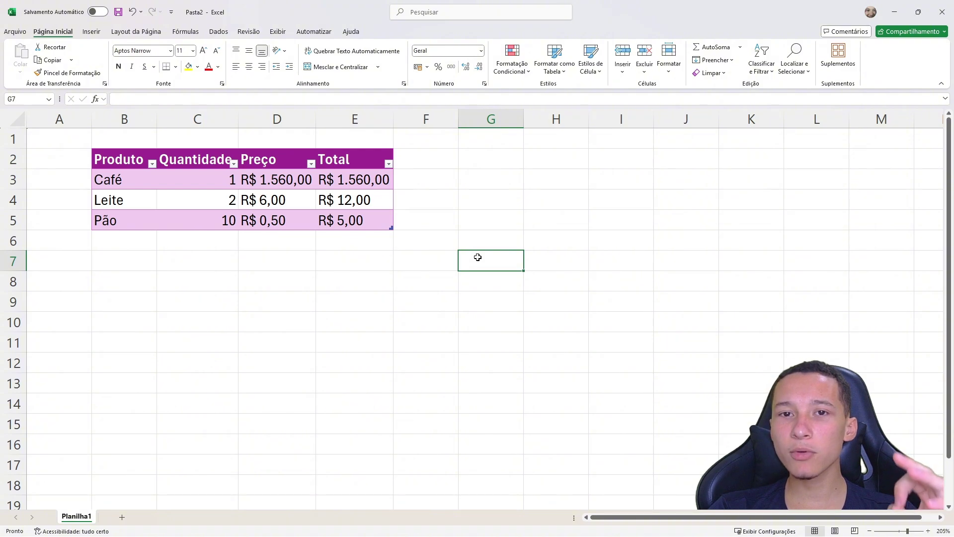
pyautogui.press('Left')
pyautogui.press('Left')
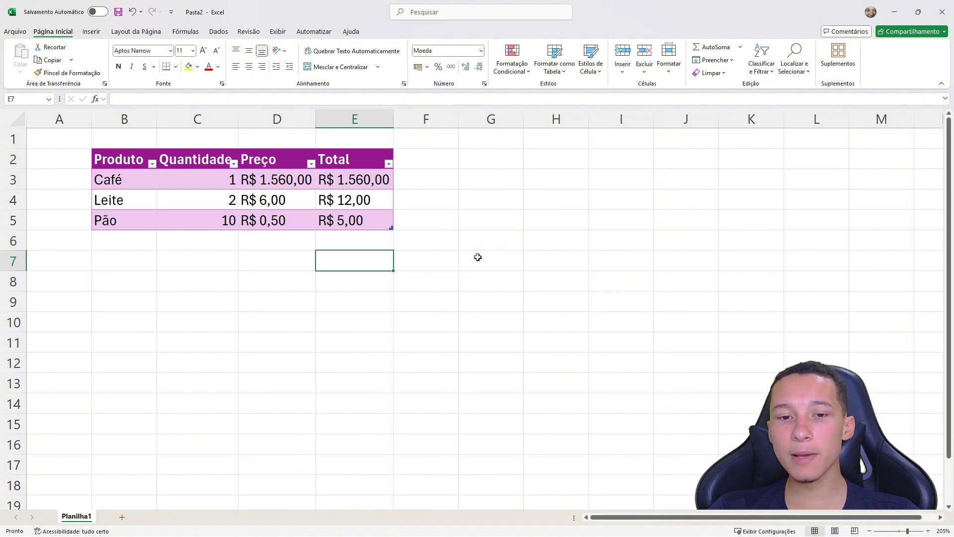
pyautogui.write('=')
pyautogui.press('Up')
pyautogui.press('Up')
pyautogui.press('Up')
pyautogui.press('Up')
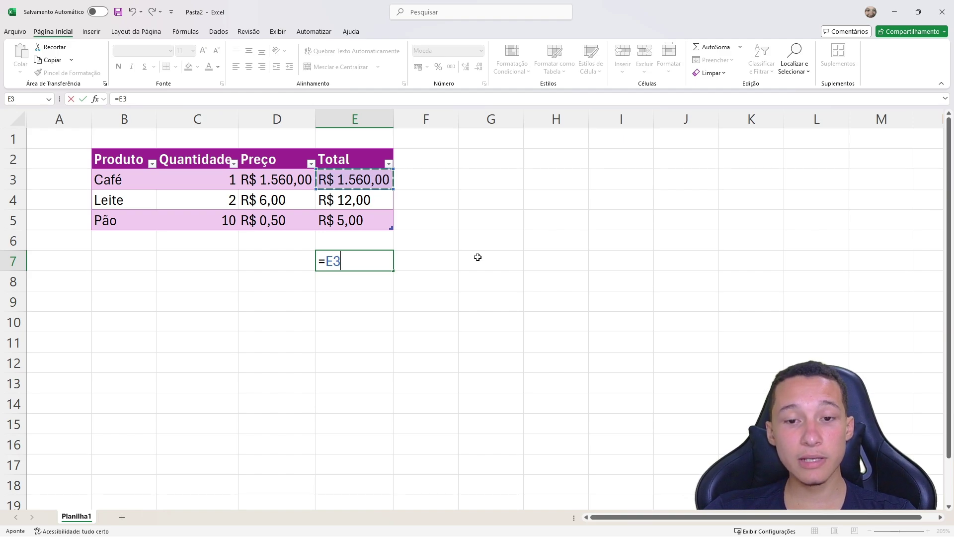
pyautogui.write('+')
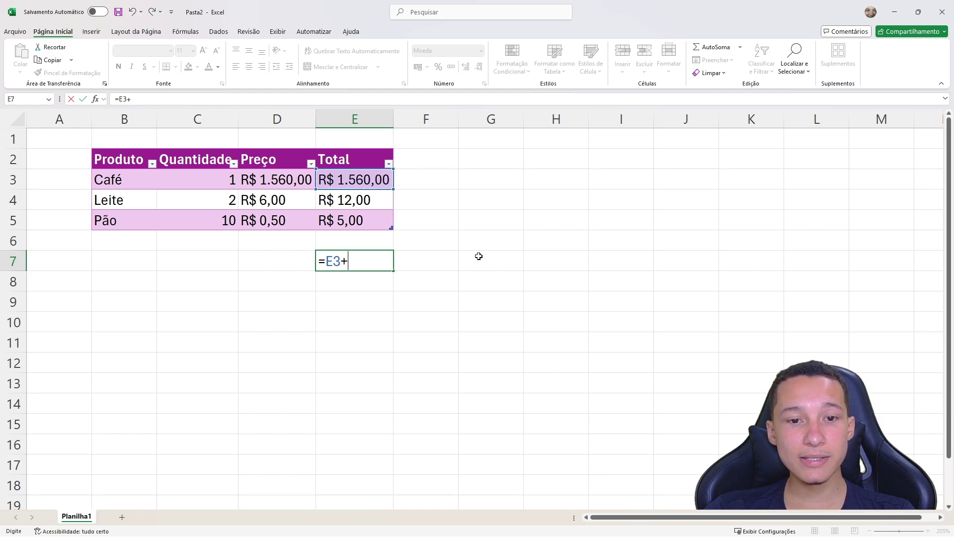
pyautogui.press('Up')
pyautogui.press('Up')
pyautogui.press('Up')
pyautogui.write('+')
pyautogui.press('Up')
pyautogui.press('Up')
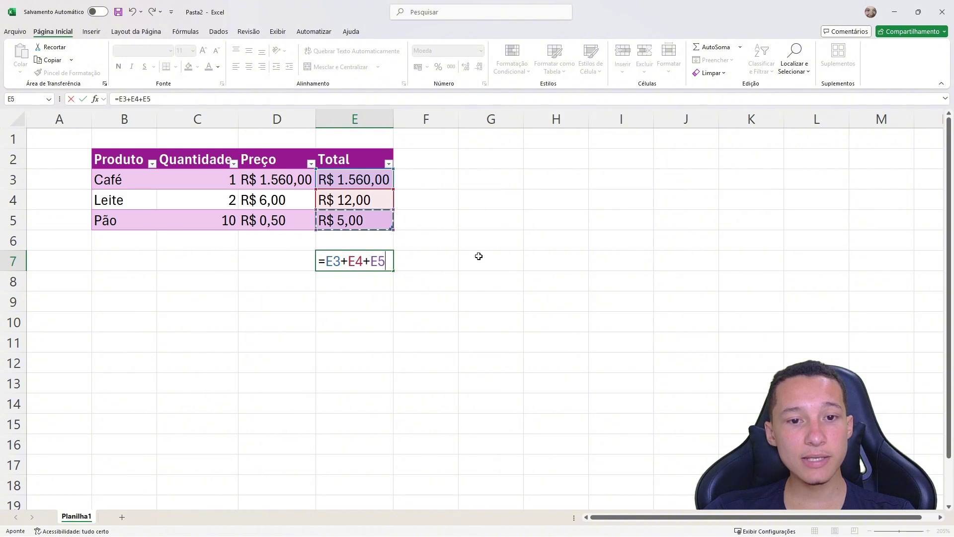
pyautogui.press('Return')
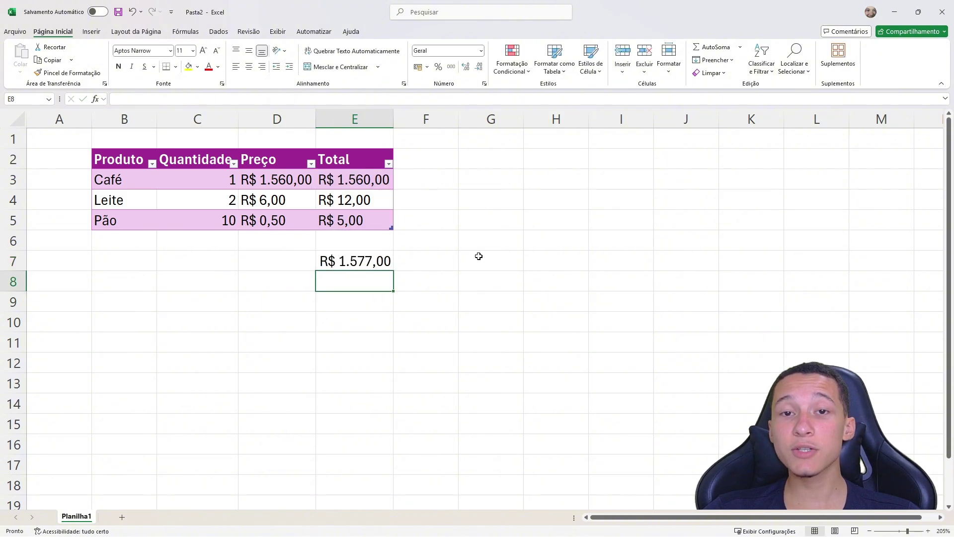
# - Insert a blank sheet row at row 6, between the product table and the grand total
pyautogui.click(118, 240)
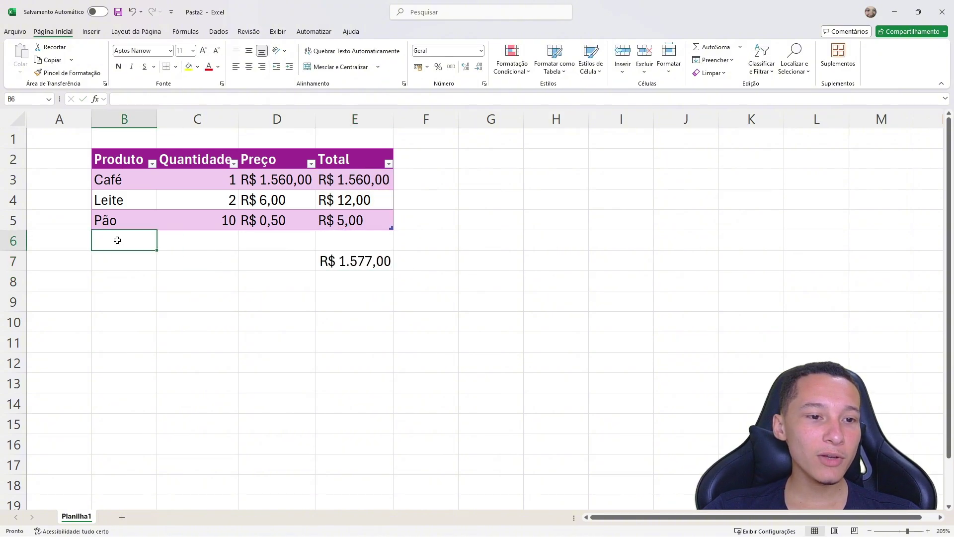
pyautogui.rightClick(13, 244)
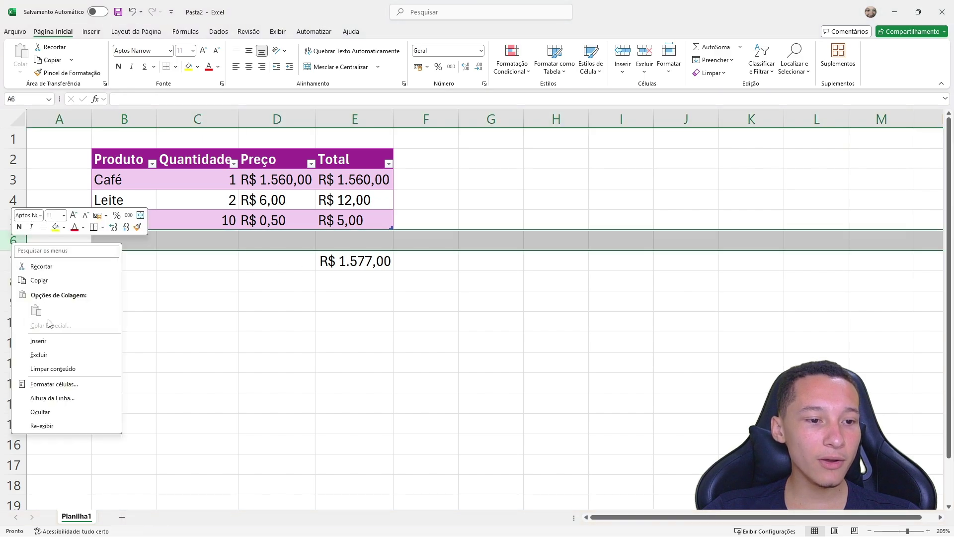
pyautogui.click(50, 341)
# - Add the product Presunto in row 6 with quantity 1 and price 50
pyautogui.click(121, 238)
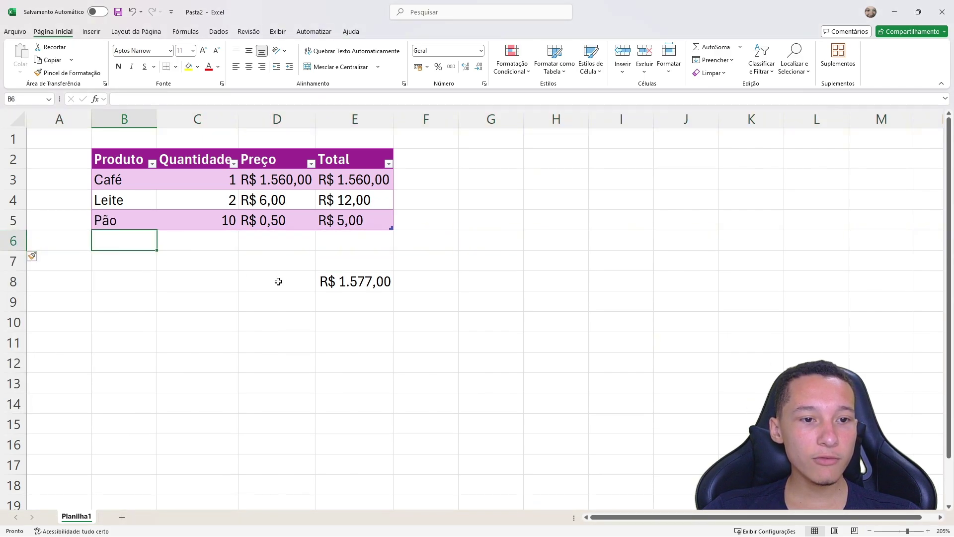
pyautogui.write('Presunto')
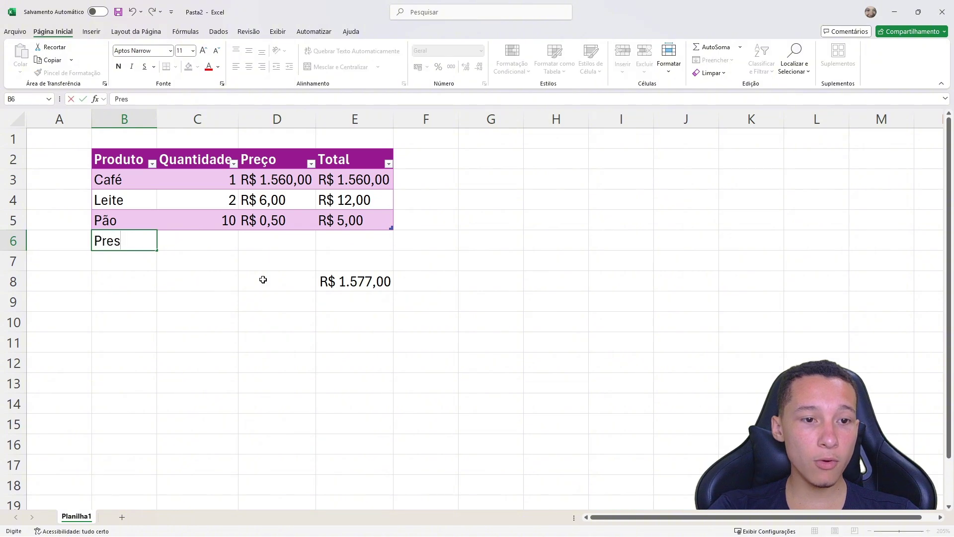
pyautogui.press('Tab')
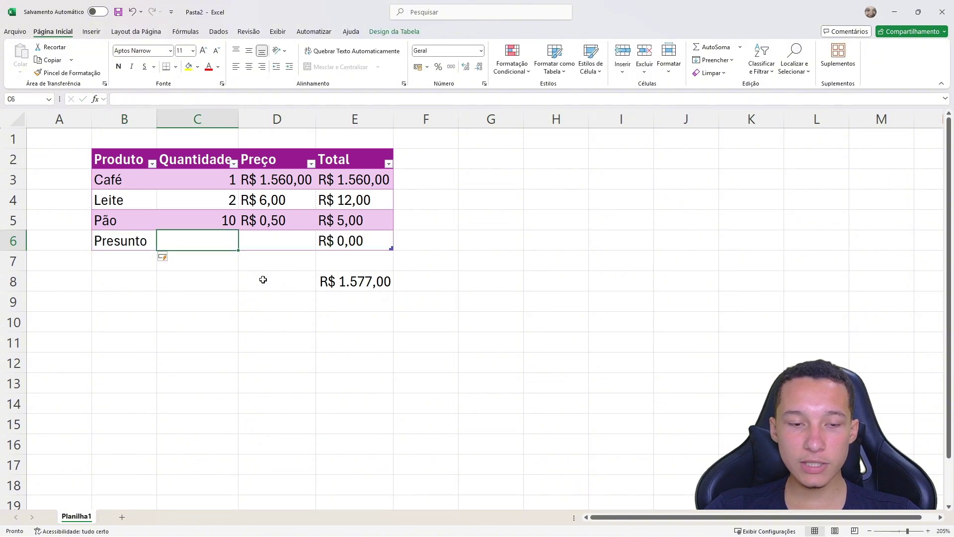
pyautogui.write('1')
pyautogui.press('Return')
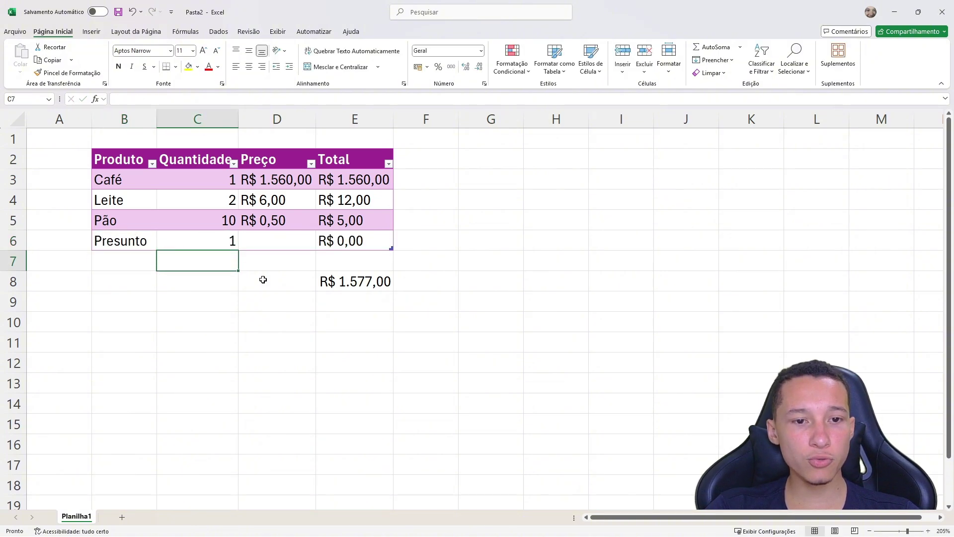
pyautogui.press('Up')
pyautogui.press('Right')
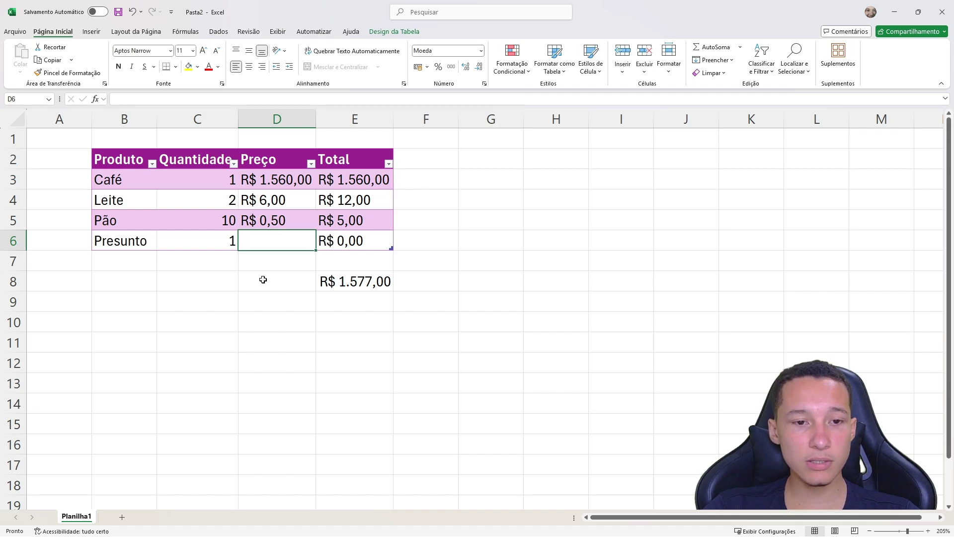
pyautogui.write('50')
pyautogui.press('Return')
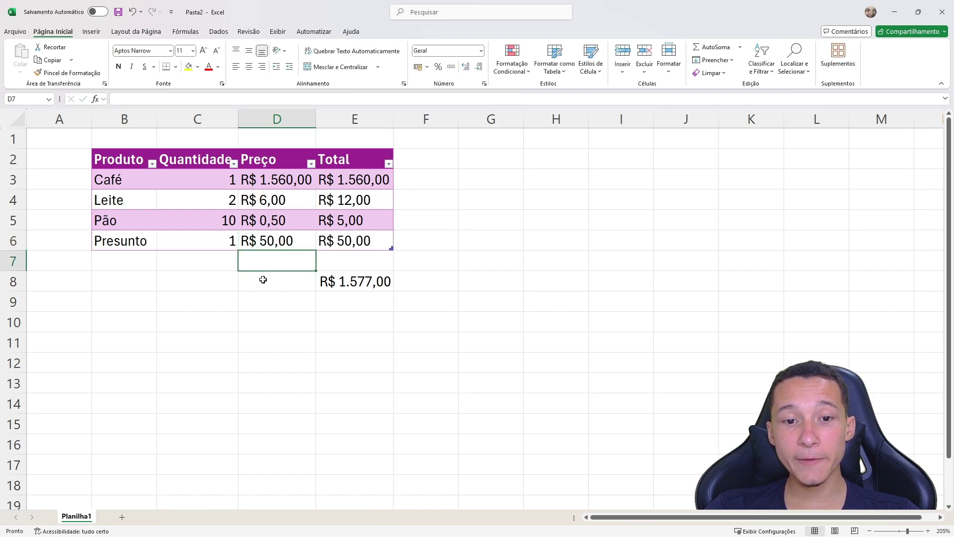
# - Clear the Presunto price, quantity and name, and delete sheet row 6
pyautogui.press('Down')
pyautogui.press('Right')
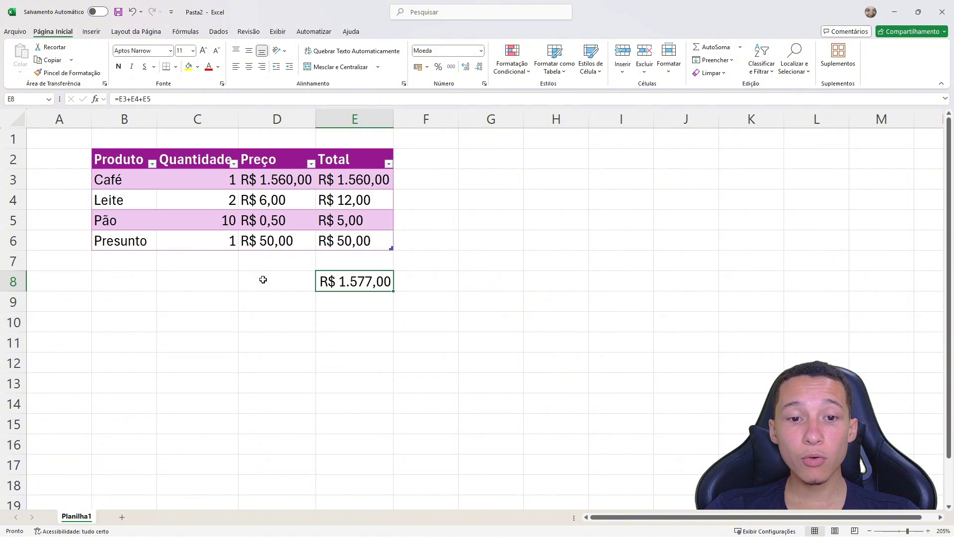
pyautogui.press('Up')
pyautogui.press('Up')
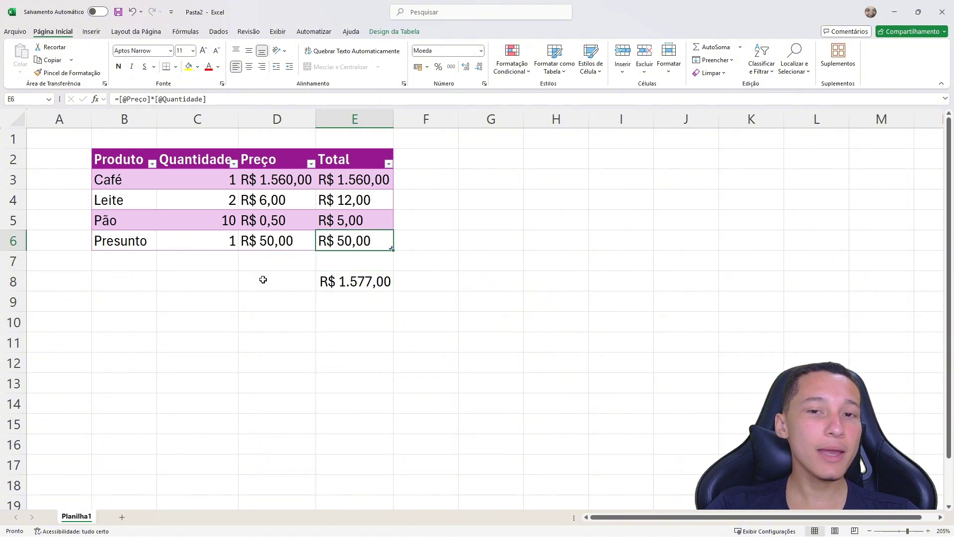
pyautogui.press('Left')
pyautogui.press('Delete')
pyautogui.press('Left')
pyautogui.press('Delete')
pyautogui.press('Left')
pyautogui.press('Delete')
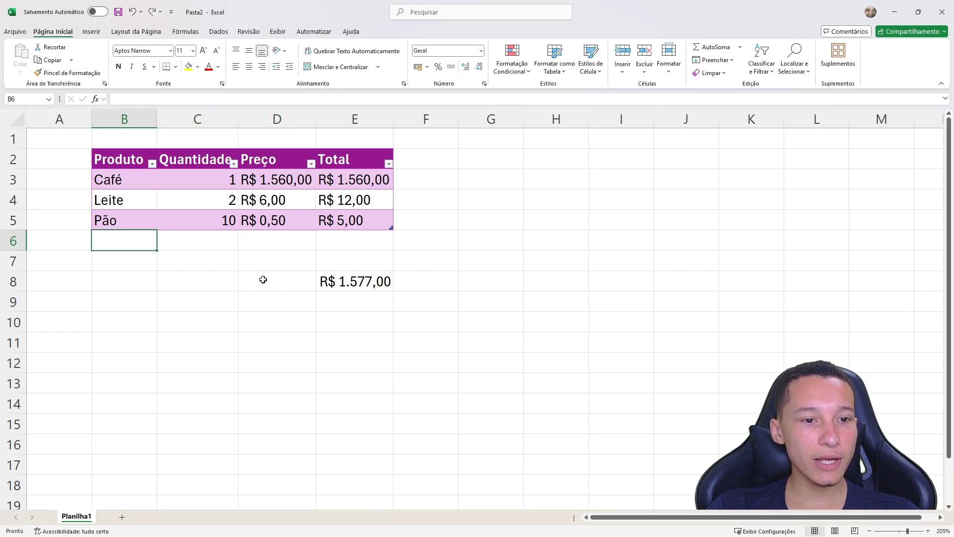
pyautogui.hotkey('shift', 'space')
pyautogui.hotkey('ctrl', '-')
# - Clear the addition formula from cell E7 and start a SOMA formula there
pyautogui.press('Right')
pyautogui.press('Right')
pyautogui.press('Right')
pyautogui.press('Right')
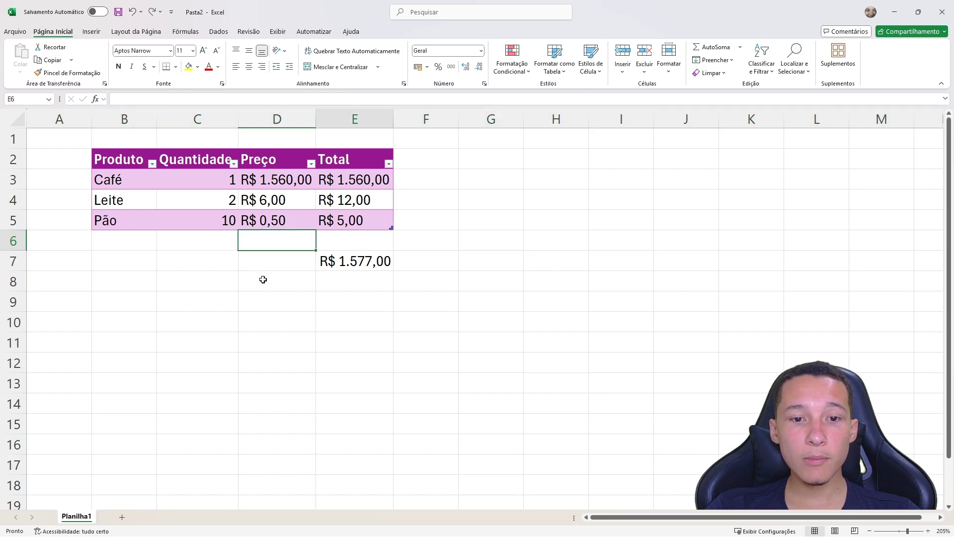
pyautogui.press('Down')
pyautogui.press('Delete')
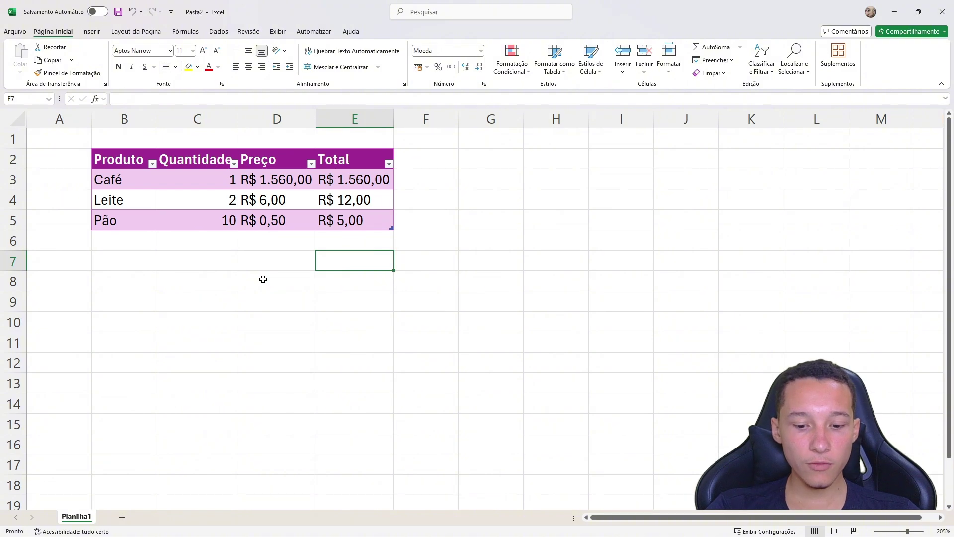
pyautogui.write('=')
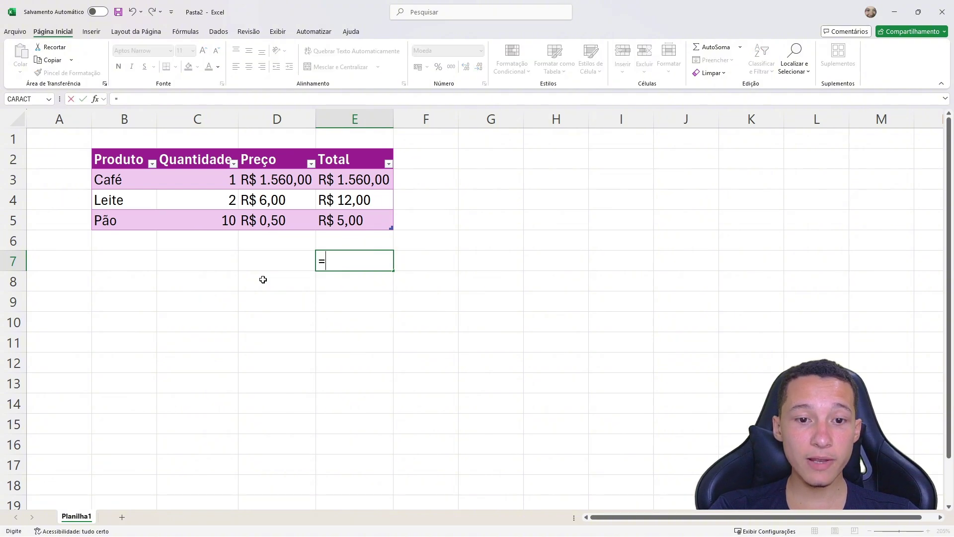
pyautogui.write('soma')
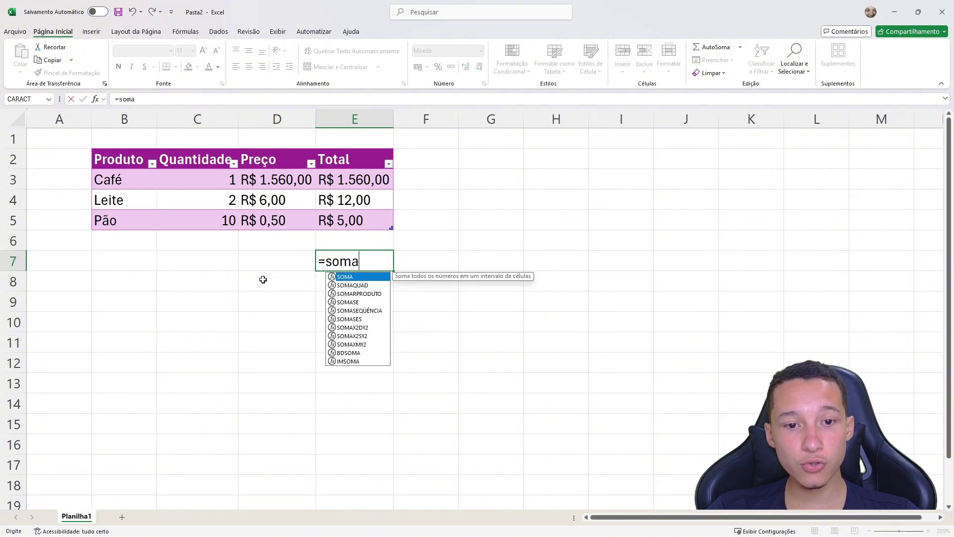
pyautogui.write('(')
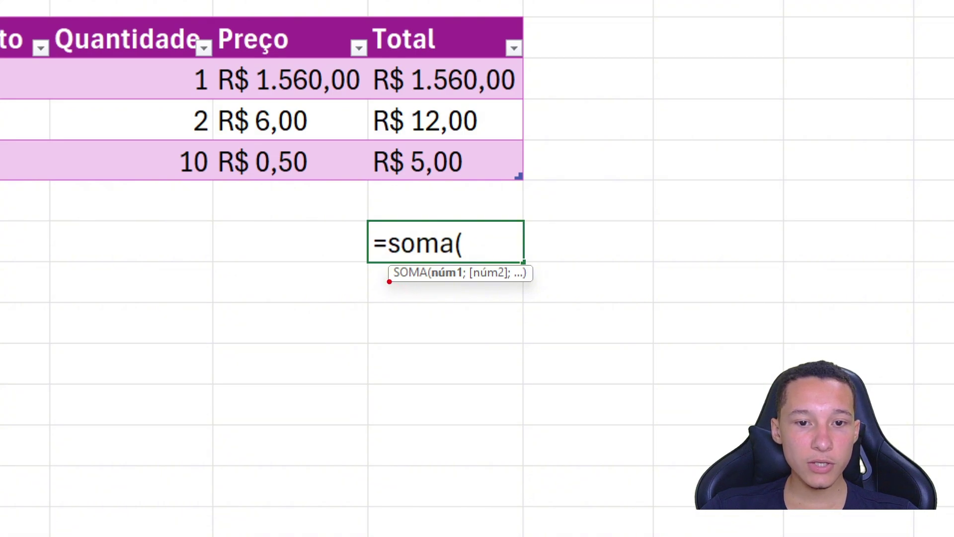
pyautogui.moveTo(389, 281); pyautogui.dragTo(432, 261)
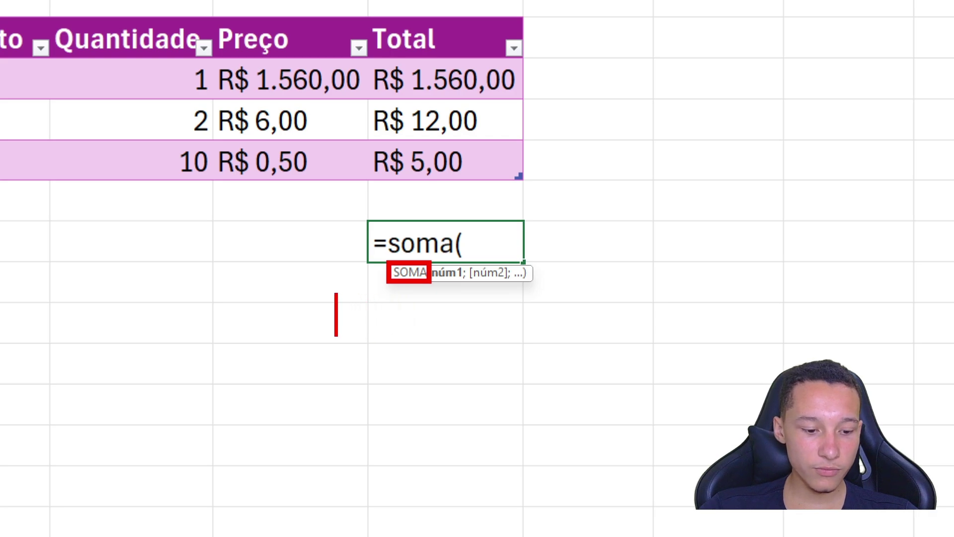
pyautogui.write('Função')
pyautogui.press('Return')
pyautogui.press('Escape')
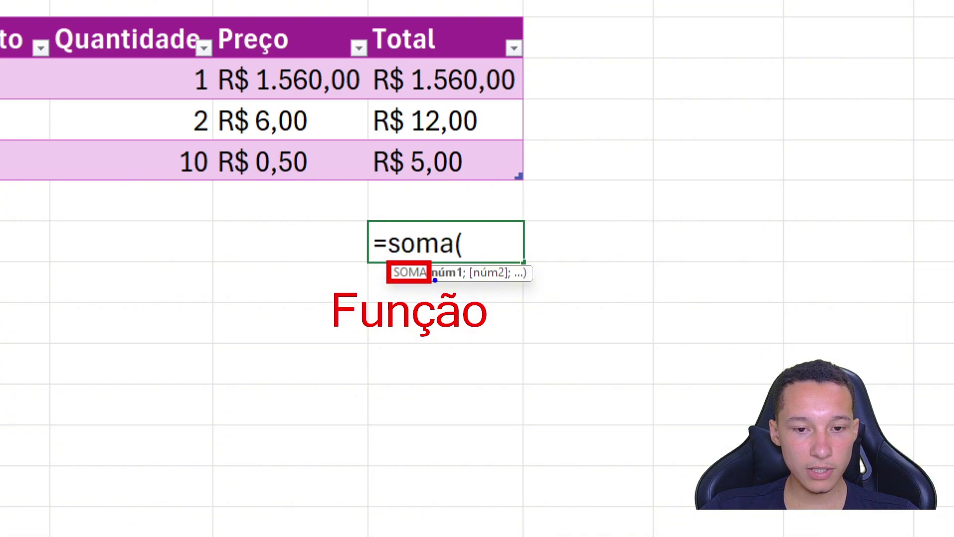
pyautogui.moveTo(430, 283)
pyautogui.mouseDown()
pyautogui.moveTo(465, 263)
pyautogui.moveTo(515, 259)
pyautogui.mouseUp()
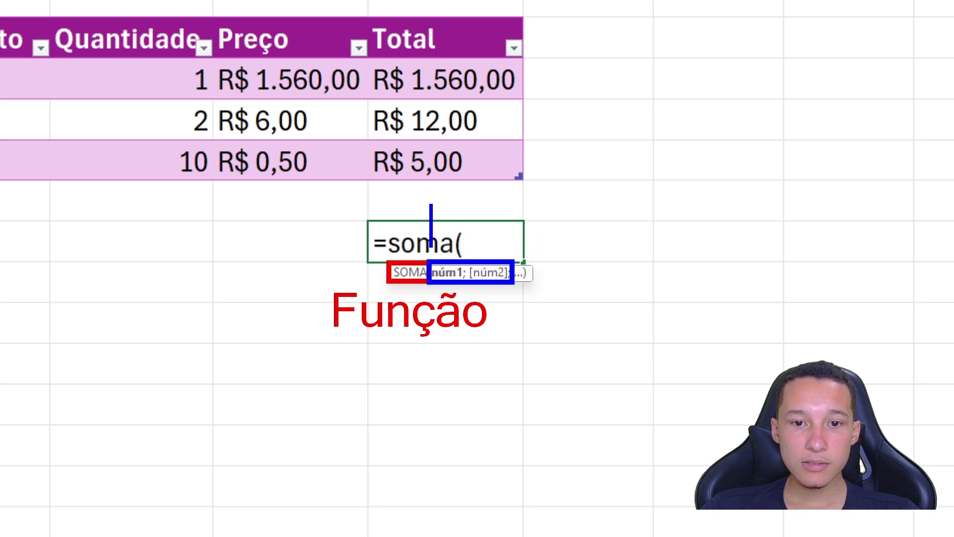
pyautogui.write('Argumentos')
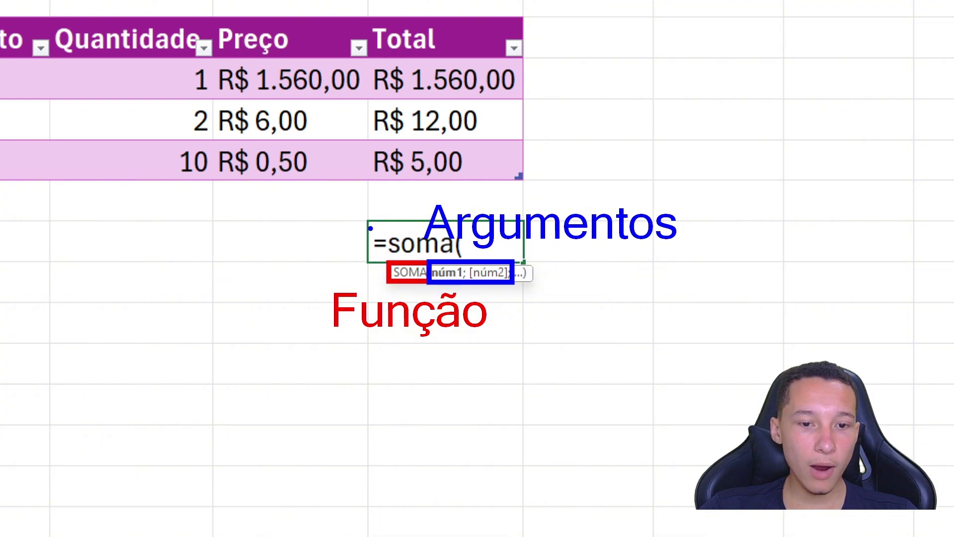
pyautogui.moveTo(373, 228)
pyautogui.mouseDown()
pyautogui.moveTo(370, 243)
pyautogui.moveTo(388, 252)
pyautogui.moveTo(380, 231)
pyautogui.mouseUp()
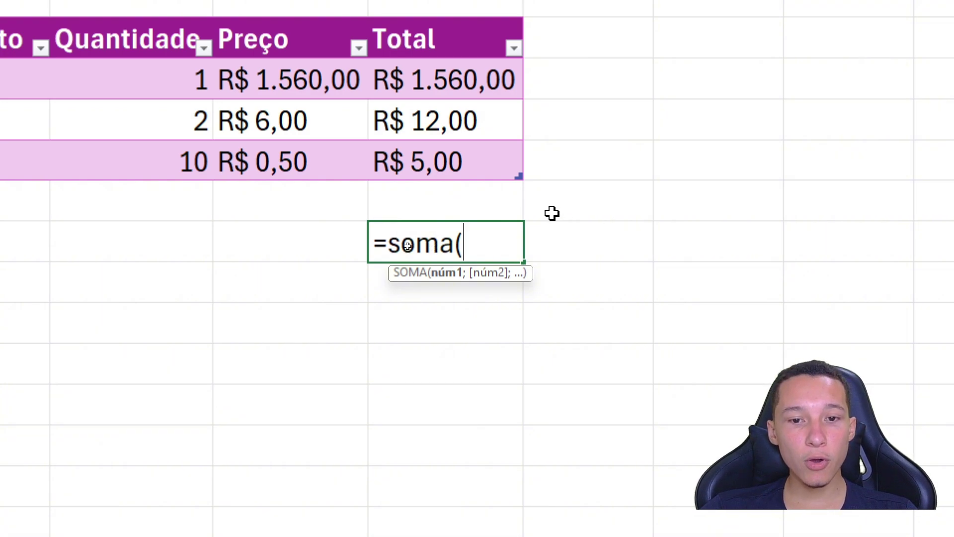
# - Complete the SOMA formula in E7 with the range E3:E5 as its argument, giving =SOMA(Tabela2[Total])
pyautogui.press('Up')
pyautogui.press('Up')
pyautogui.press('Up')
pyautogui.press('Up')
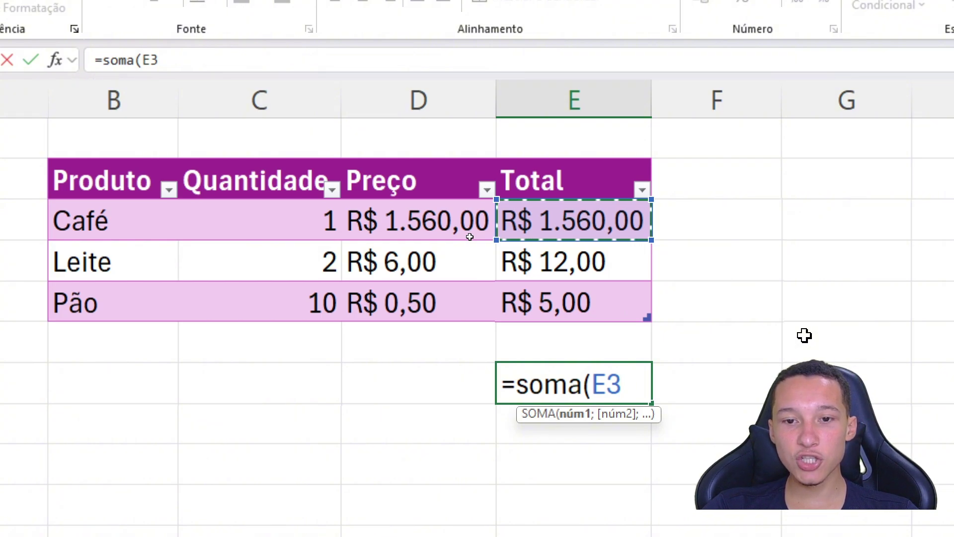
pyautogui.press('Left')
pyautogui.press('Left')
pyautogui.press('Left')
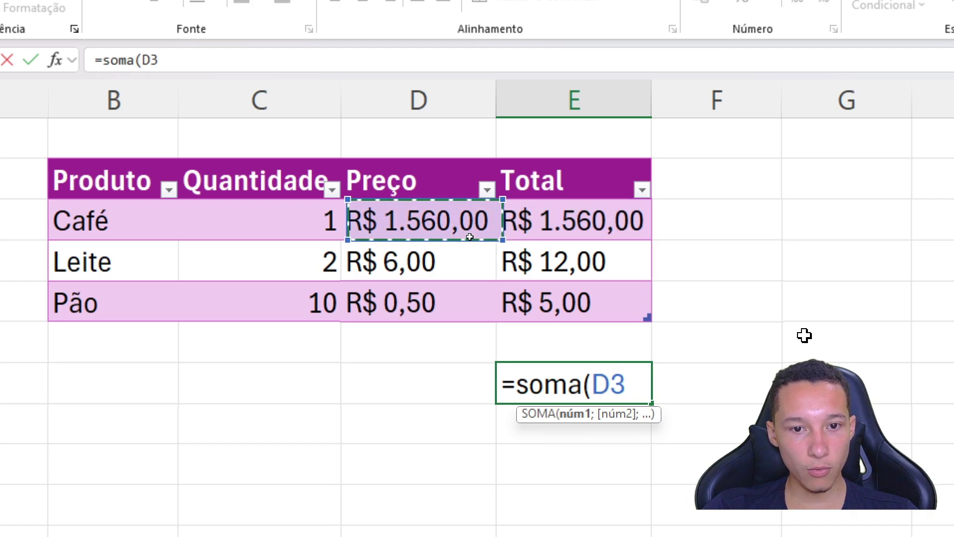
pyautogui.press('Right')
pyautogui.press('Right')
pyautogui.press('Right')
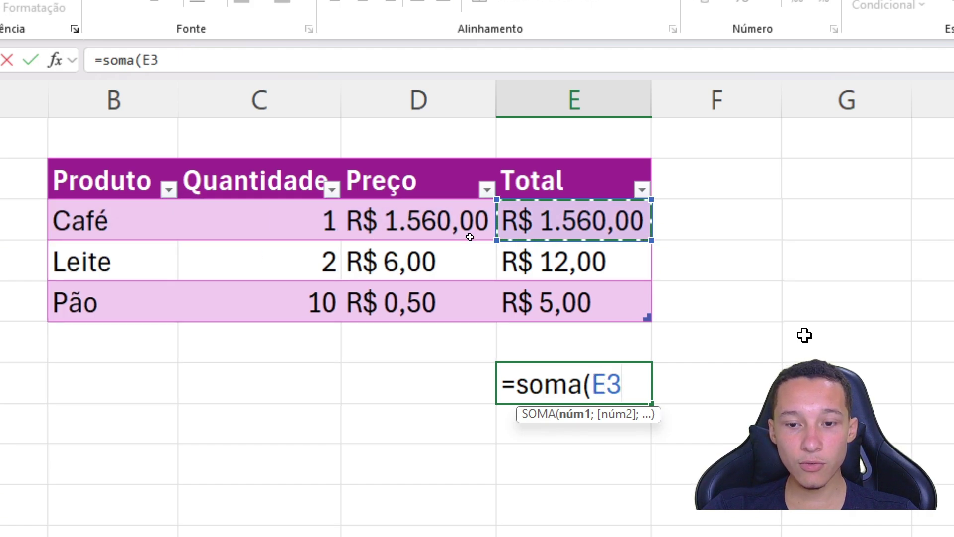
pyautogui.hotkey('shift', 'Down')
pyautogui.hotkey('shift', 'Down')
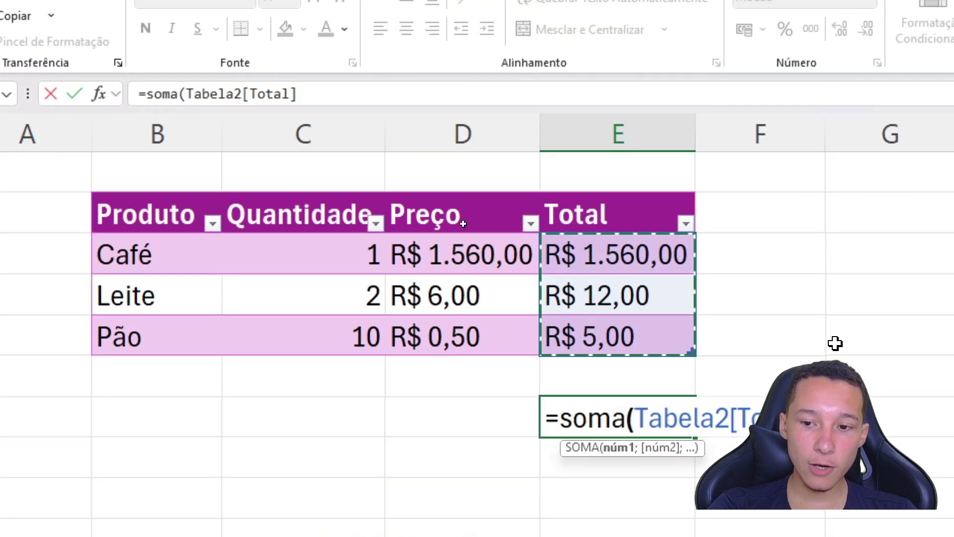
pyautogui.write(')')
pyautogui.press('Return')
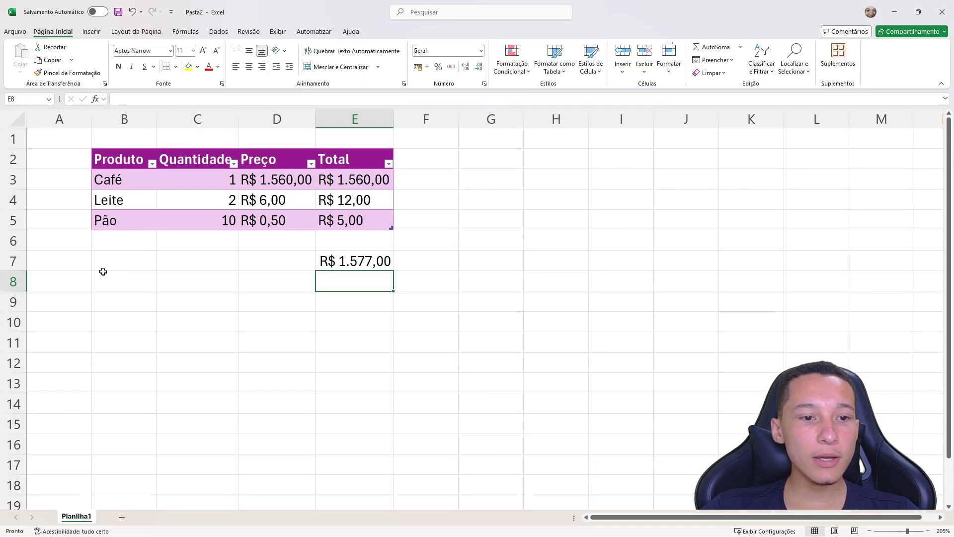
# - Insert a sheet row at row 6 and add the product Presunto with quantity 1 and price 50
pyautogui.rightClick(24, 241)
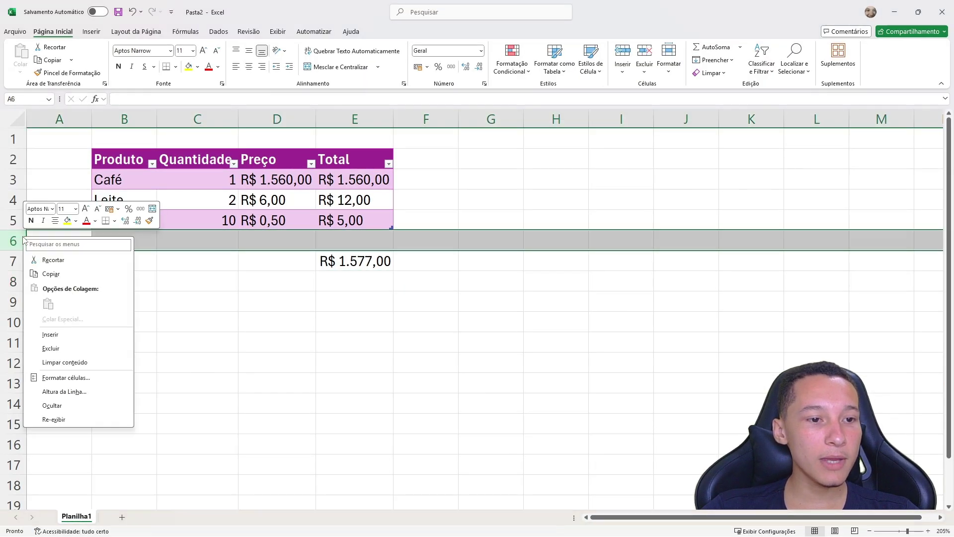
pyautogui.click(54, 335)
pyautogui.click(120, 248)
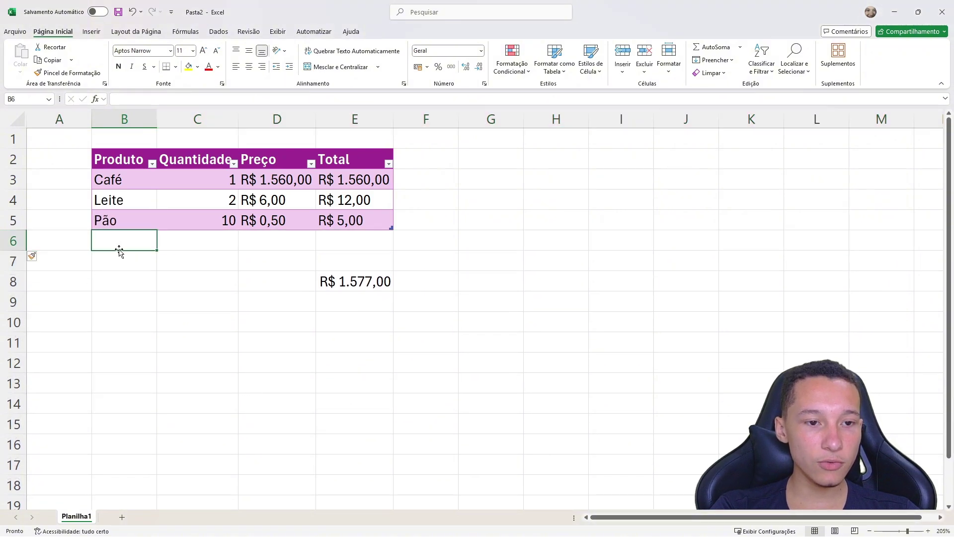
pyautogui.write('Presunto')
pyautogui.press('Right')
pyautogui.write('1')
pyautogui.press('Right')
pyautogui.write('50')
pyautogui.press('Return')
pyautogui.press('Right')
pyautogui.press('Down')
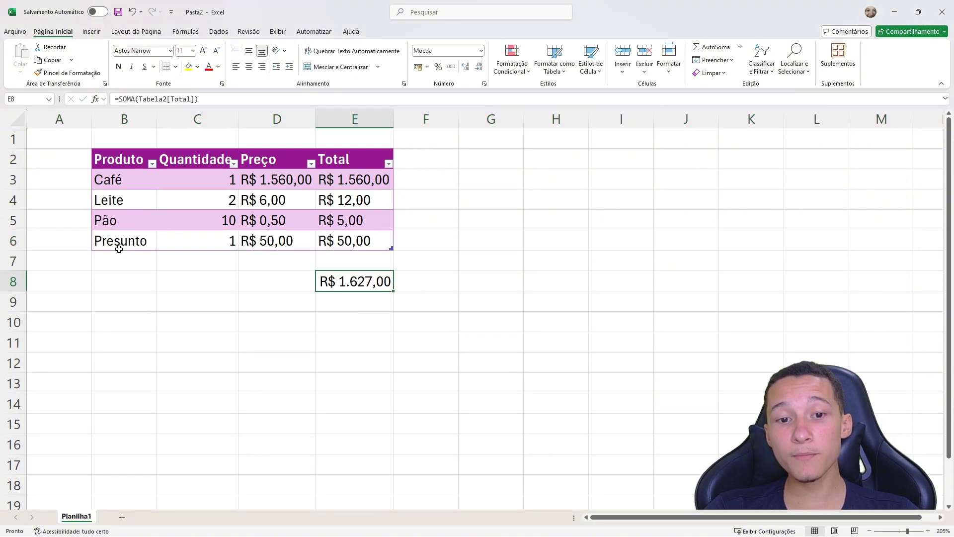
# - Undo and redo the Presunto price entry to compare the sum in E8, and re-enter the price as 50
pyautogui.hotkey('ctrl', 'z')
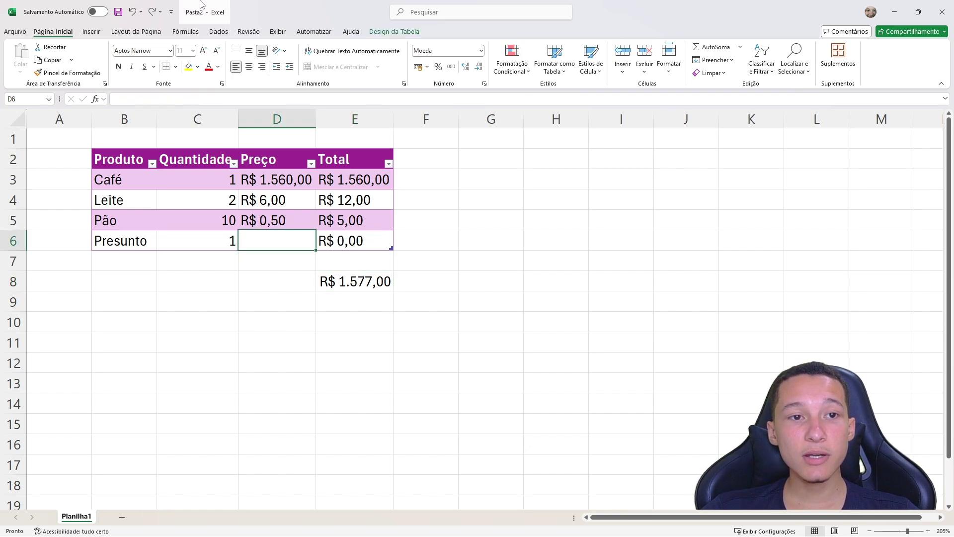
pyautogui.click(152, 12)
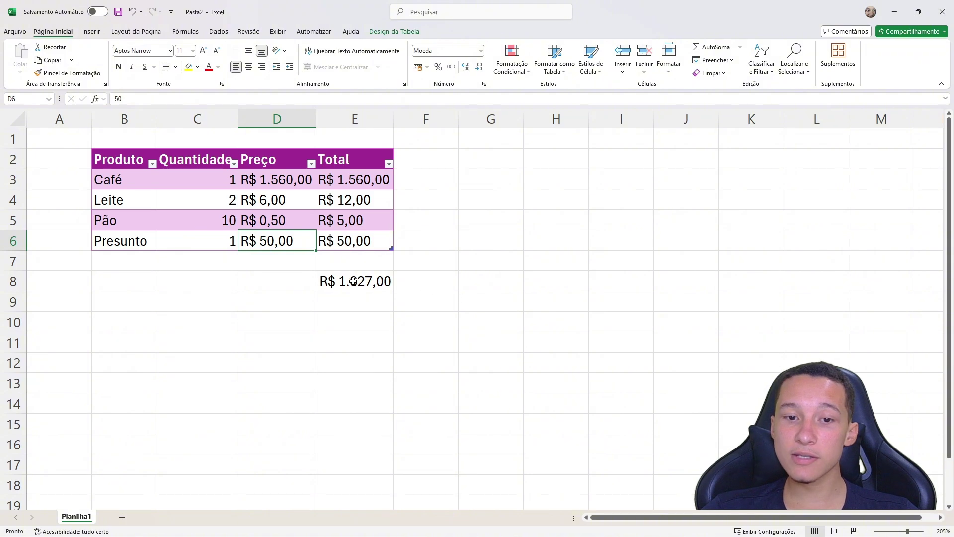
pyautogui.click(362, 296)
pyautogui.hotkey('ctrl', 'z')
pyautogui.click(382, 282)
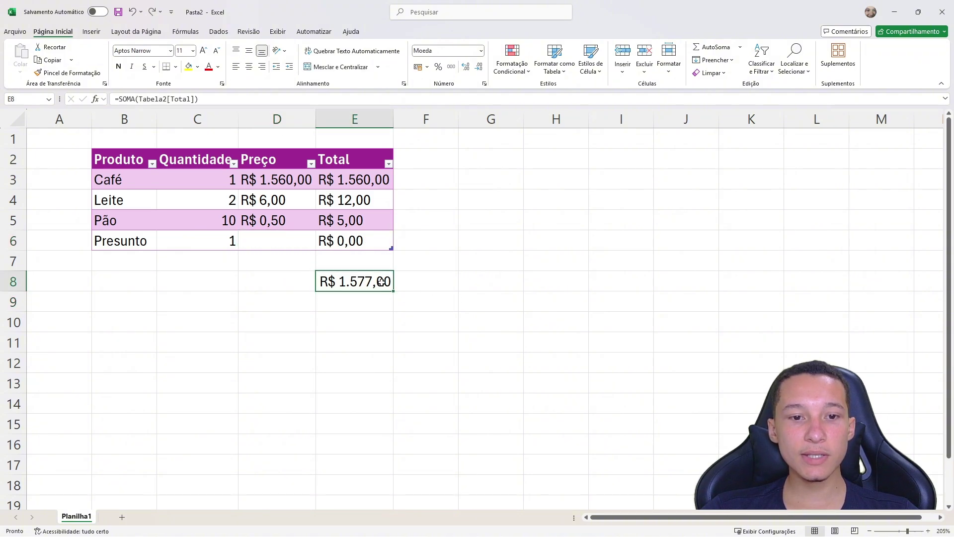
pyautogui.click(299, 242)
pyautogui.write('50')
pyautogui.press('Return')
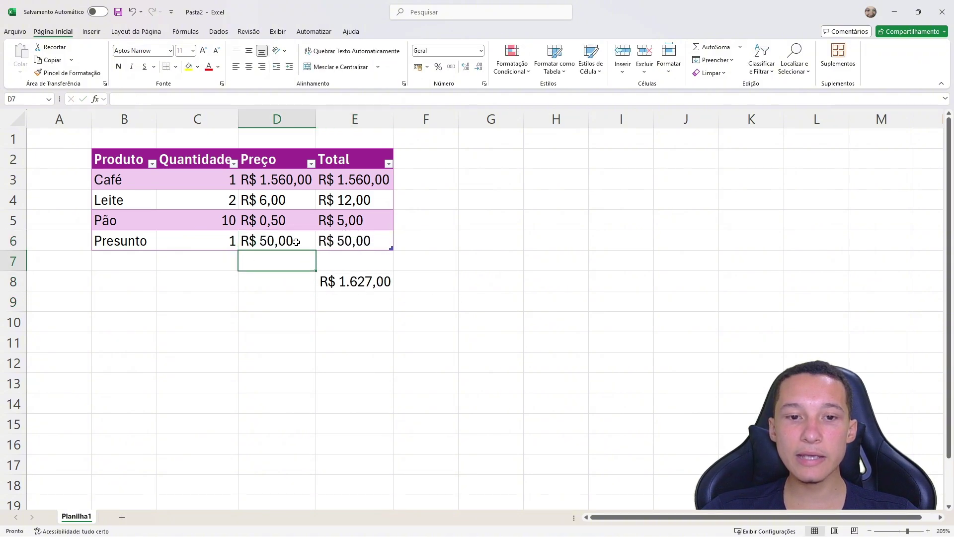
# - Set the Presunto price in D6 to 80
pyautogui.click(296, 242)
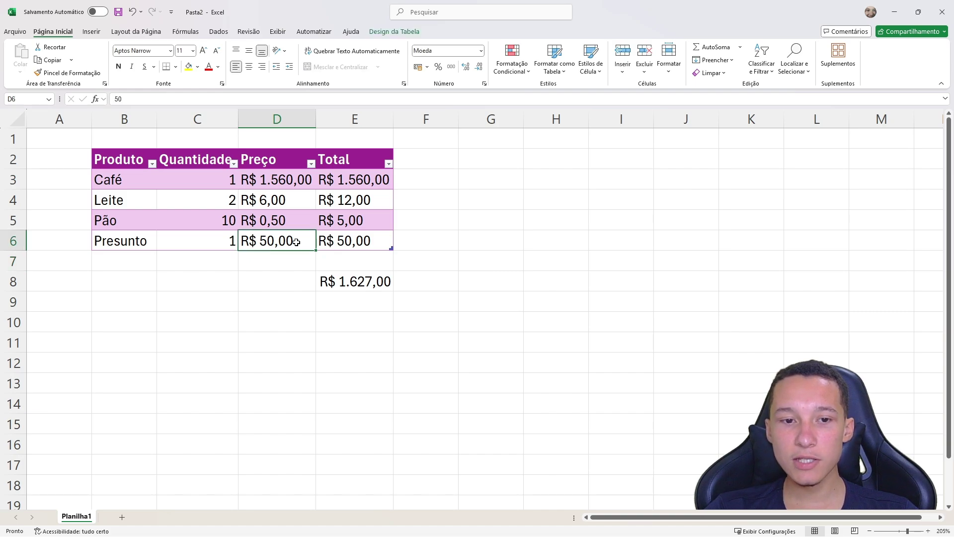
pyautogui.write('80')
pyautogui.press('Return')
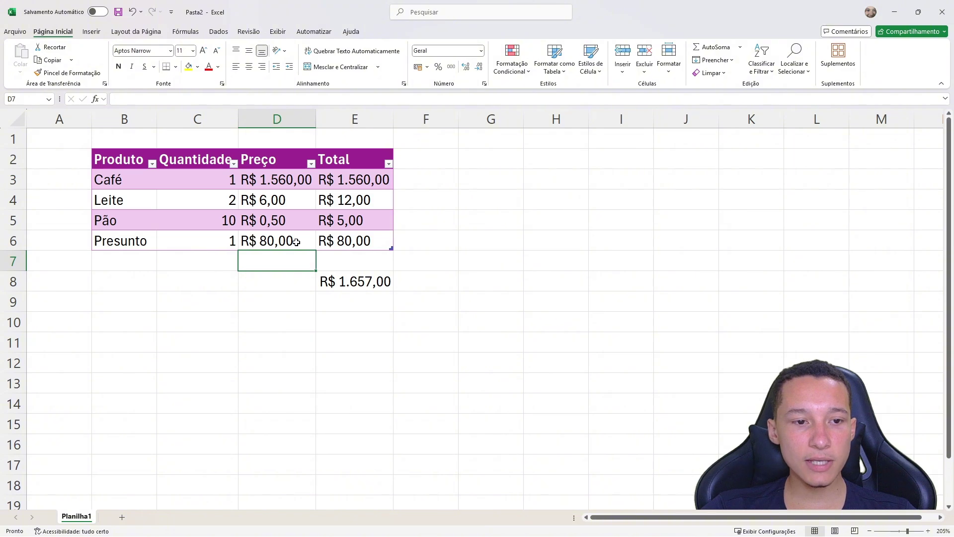
# - Examine the SOMA formula in E8 and the Total values in E3:E6 that it adds up
pyautogui.moveTo(13, 199); pyautogui.dragTo(13, 220)
pyautogui.click(14, 241)
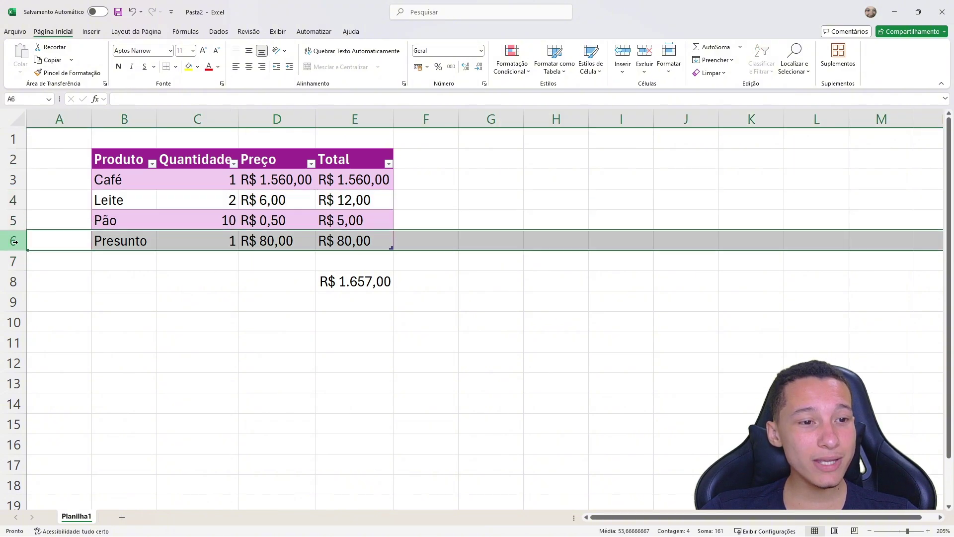
pyautogui.click(12, 160)
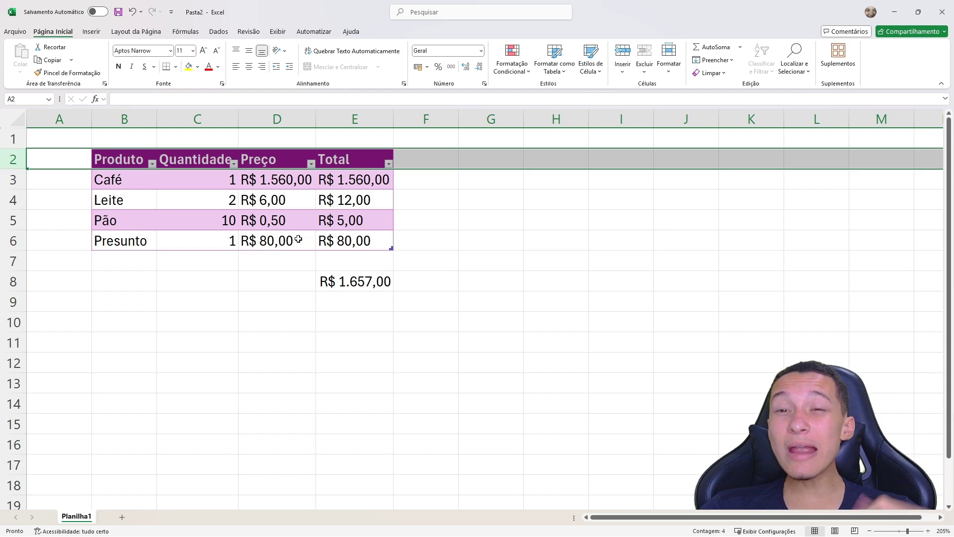
pyautogui.click(357, 284)
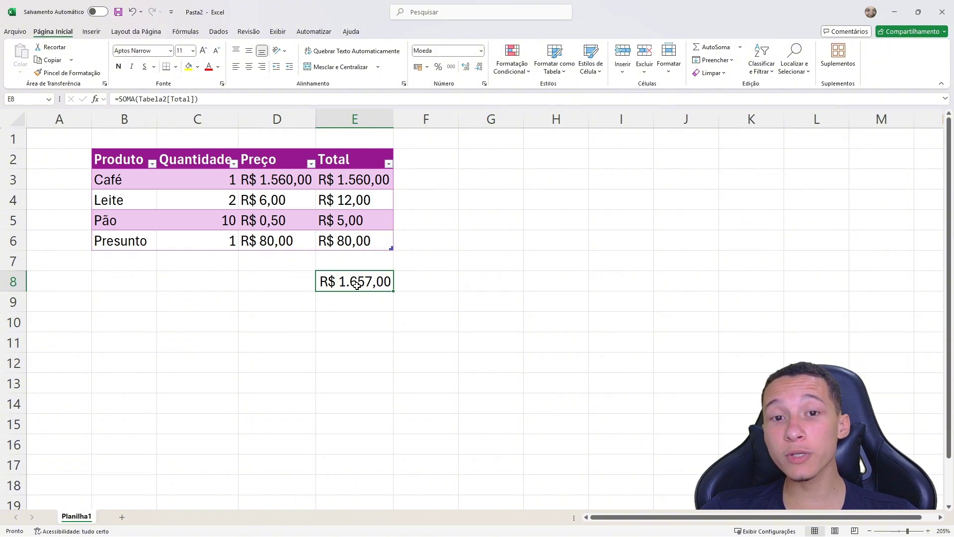
pyautogui.moveTo(359, 179); pyautogui.dragTo(359, 242)
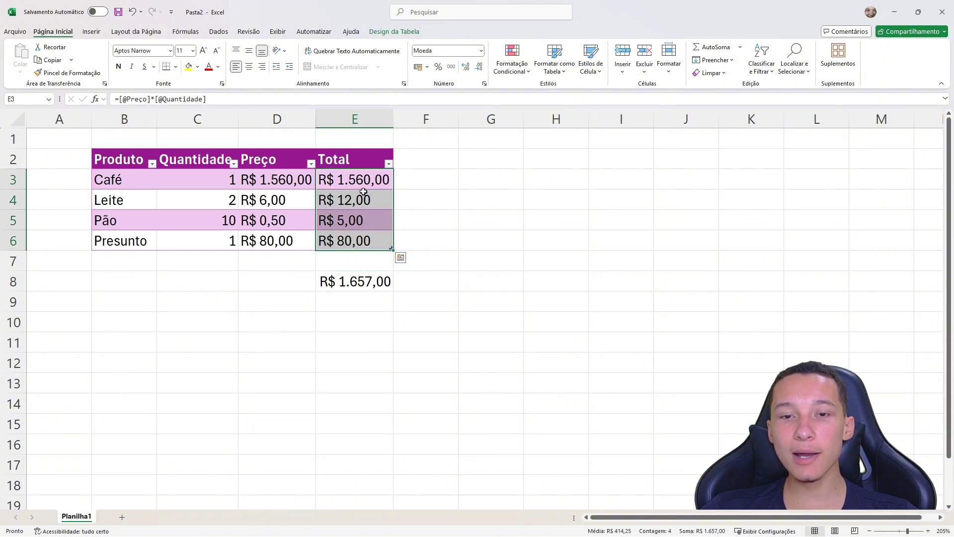
# - Sort the table by Produto from A to Z, and follow with a sort from Z to A
pyautogui.click(131, 180)
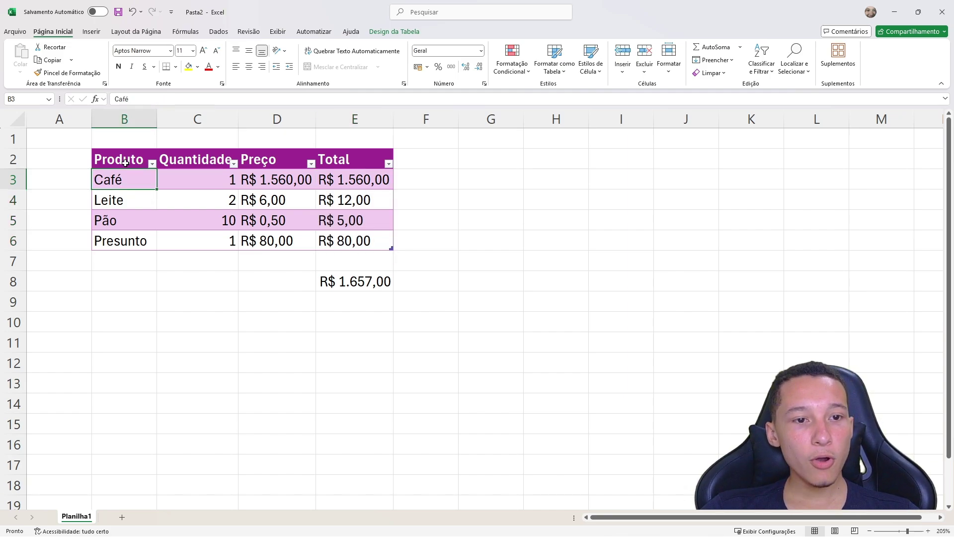
pyautogui.click(152, 164)
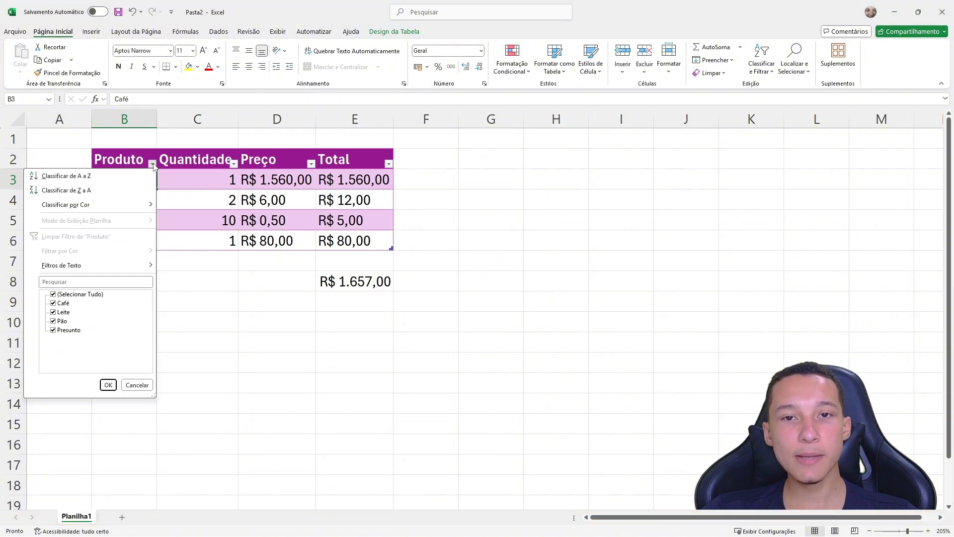
pyautogui.click(153, 164)
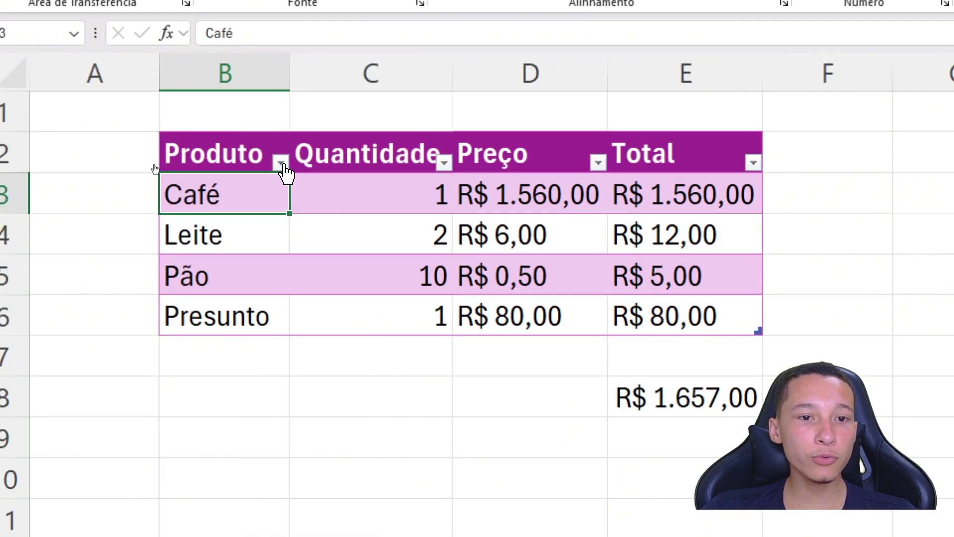
pyautogui.click(282, 165)
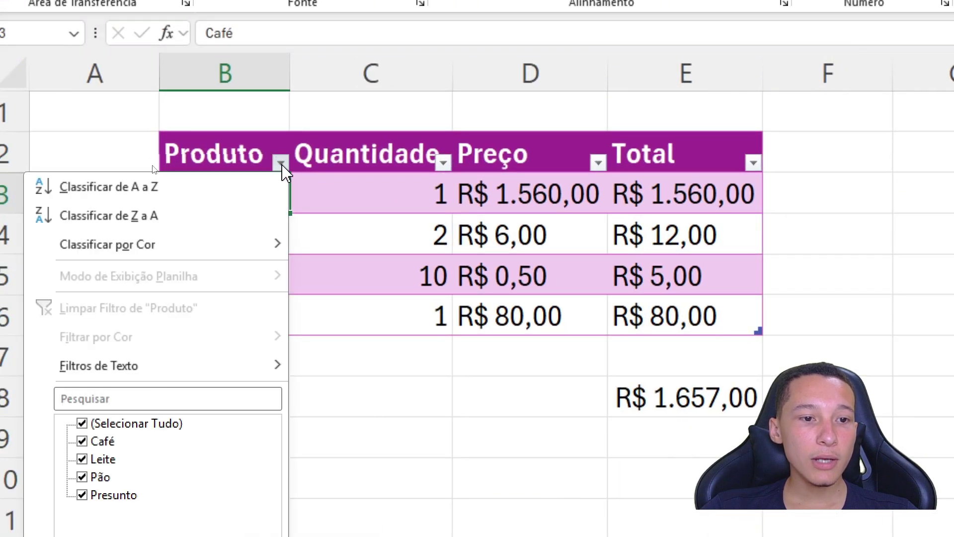
pyautogui.click(230, 192)
pyautogui.click(282, 164)
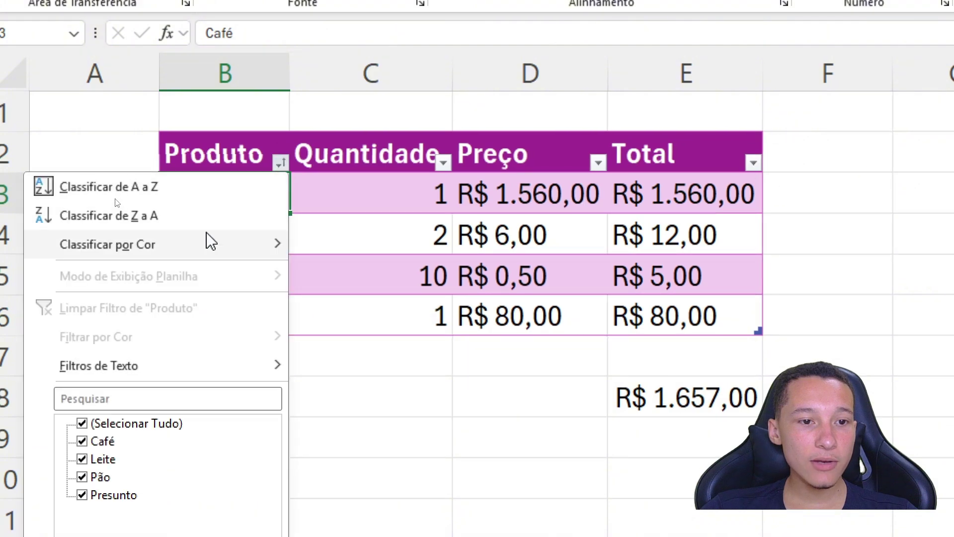
pyautogui.click(222, 216)
# - Filter the Produto column to exclude Café and check the remaining product rows
pyautogui.click(282, 164)
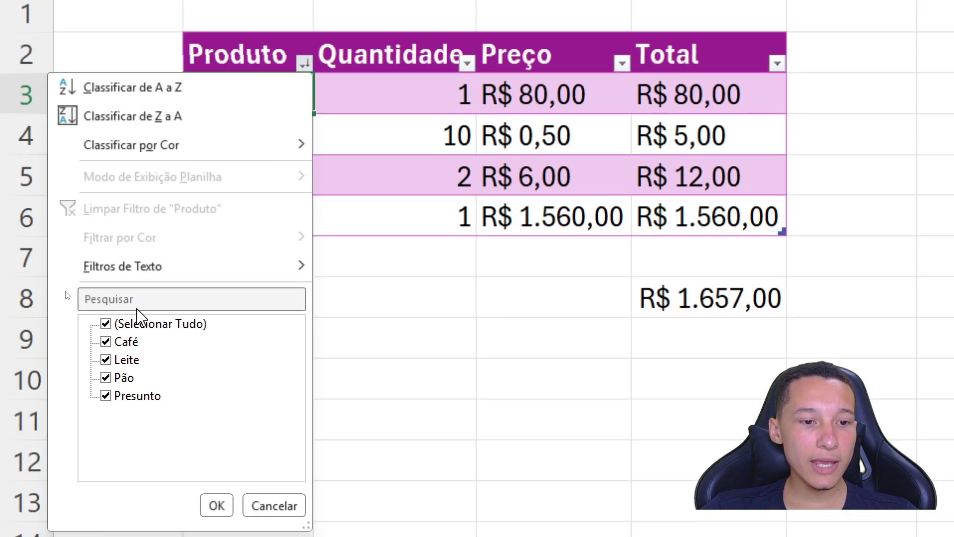
pyautogui.click(110, 343)
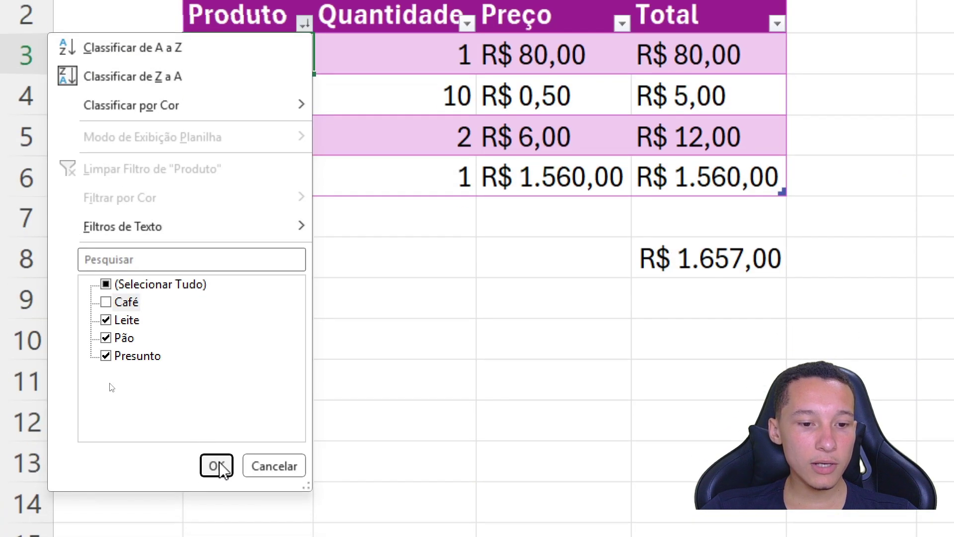
pyautogui.click(216, 505)
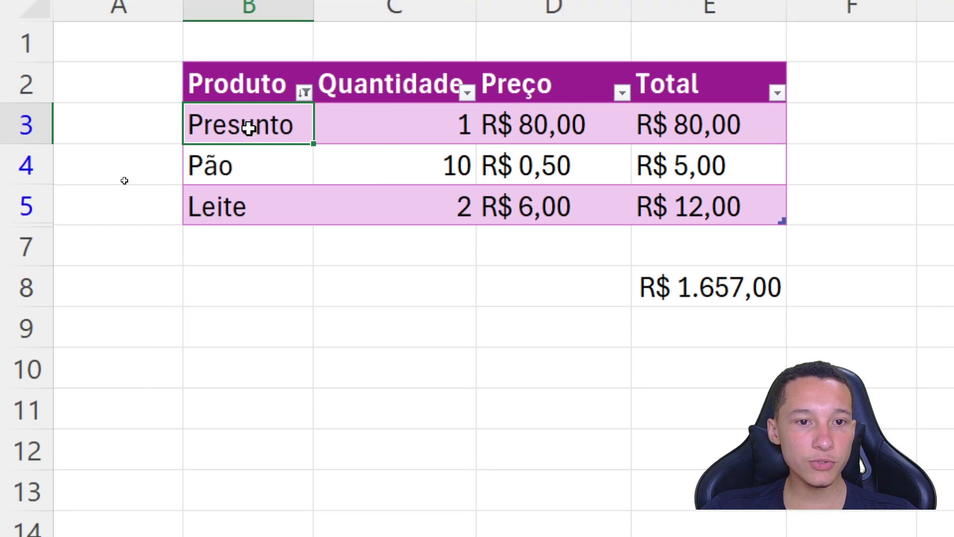
pyautogui.moveTo(249, 125); pyautogui.dragTo(258, 221)
# - Start a SUBTOTAL formula in cell E9, directly below the SOMA total
pyautogui.click(749, 284)
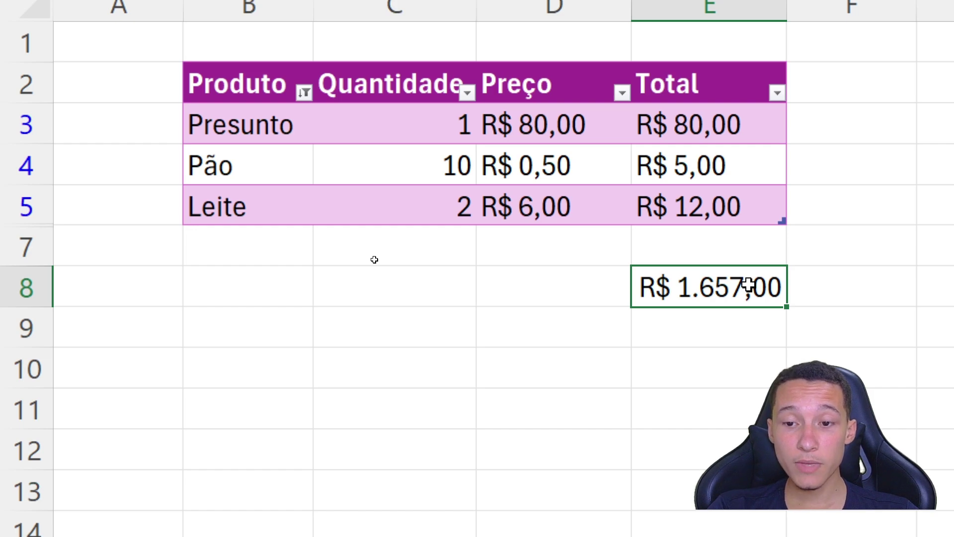
pyautogui.press('Return')
pyautogui.write('=sub')
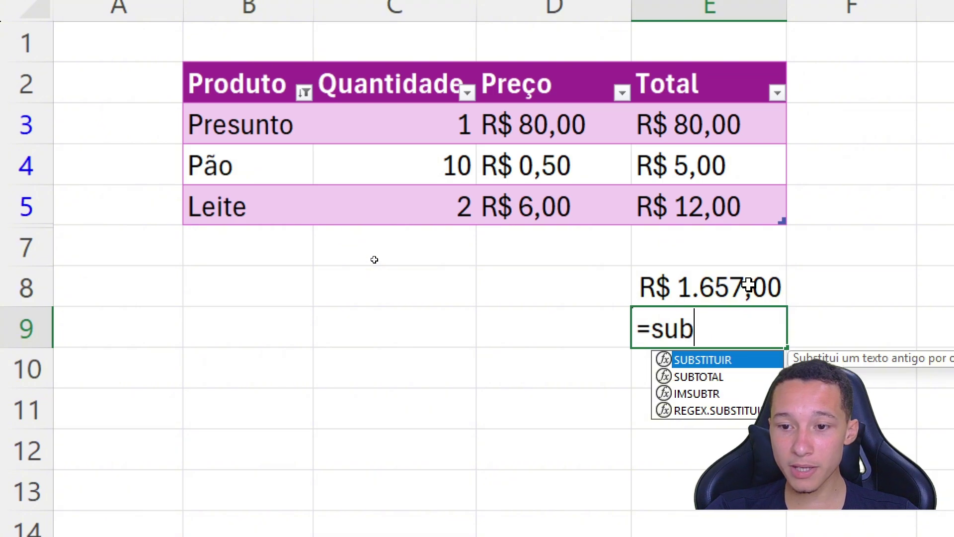
pyautogui.press('Down')
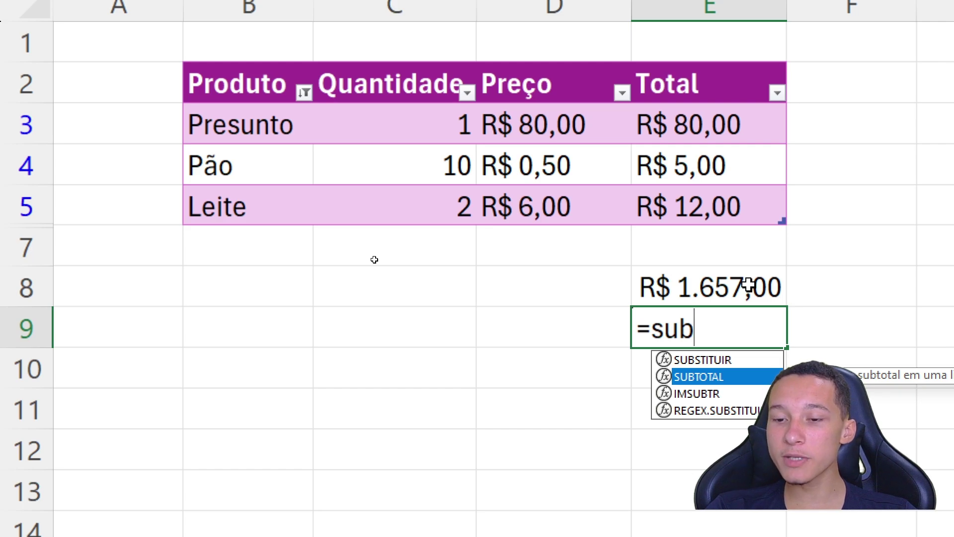
pyautogui.press('Down')
pyautogui.press('Up')
pyautogui.press('Up')
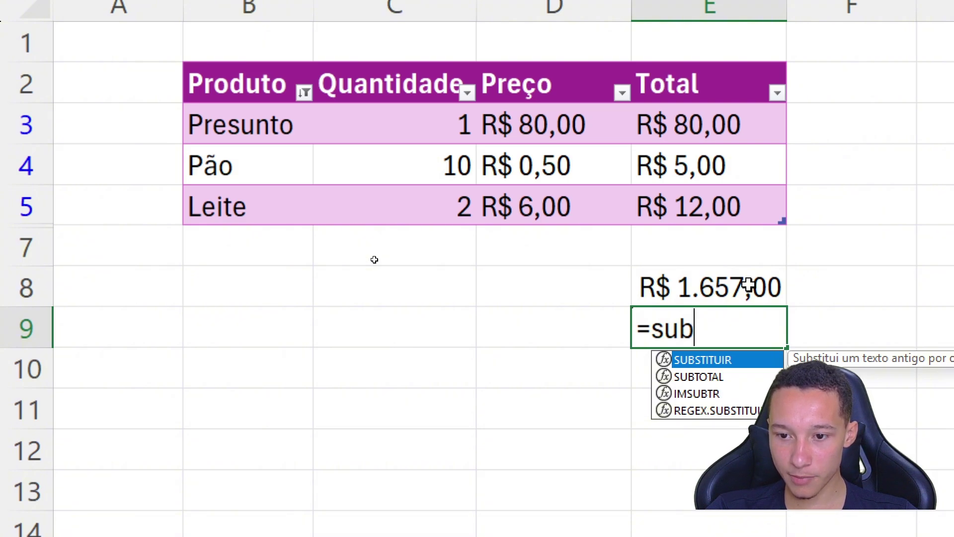
pyautogui.press('Down')
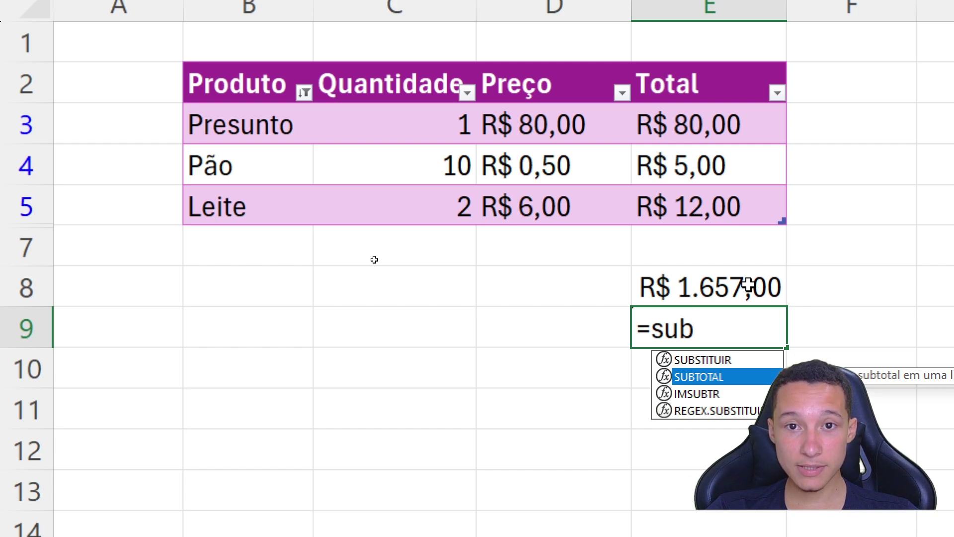
pyautogui.press('Tab')
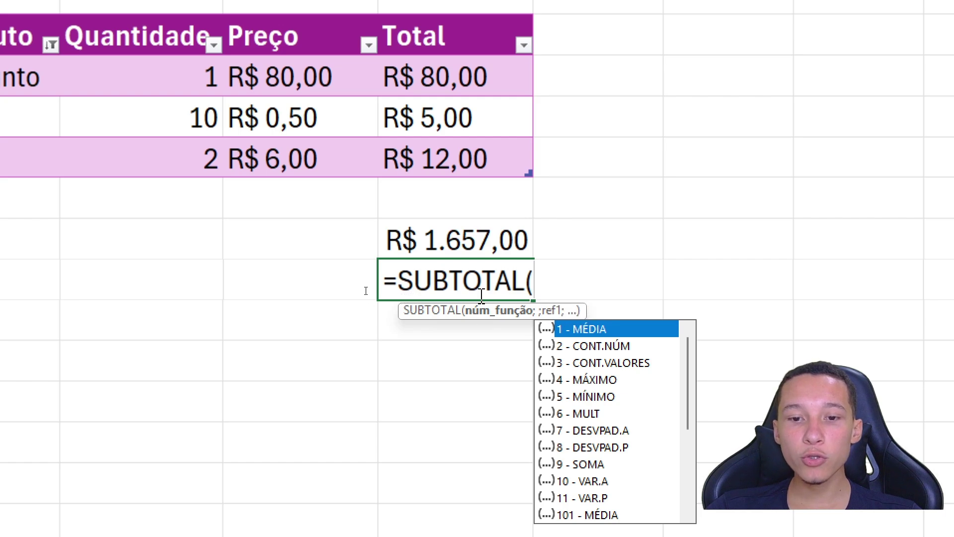
# - Choose function 9 - SOMA as the first SUBTOTAL argument and add the semicolon separator
pyautogui.click(606, 348)
pyautogui.press('Down')
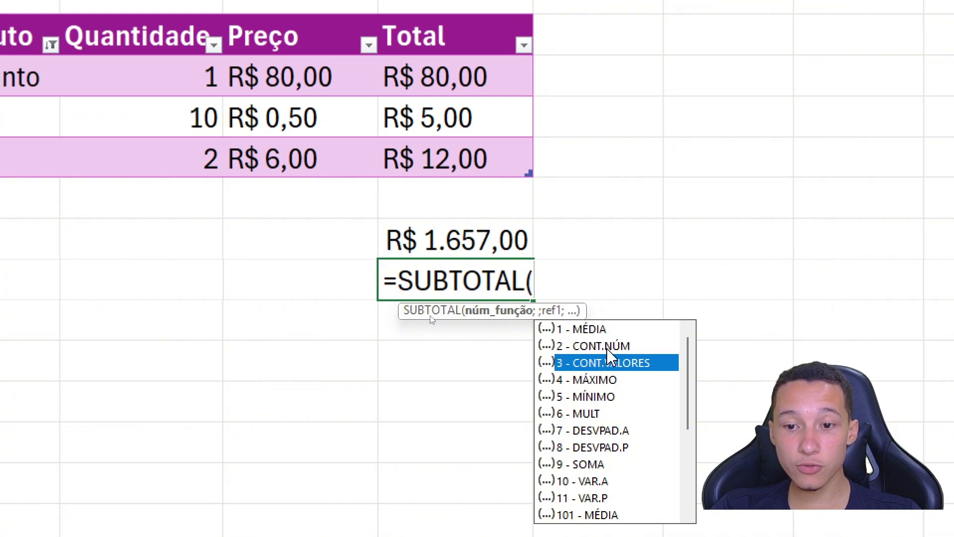
pyautogui.press('Down')
pyautogui.press('Down')
pyautogui.press('Down')
pyautogui.press('Down')
pyautogui.press('Down')
pyautogui.press('Down')
pyautogui.press('Down')
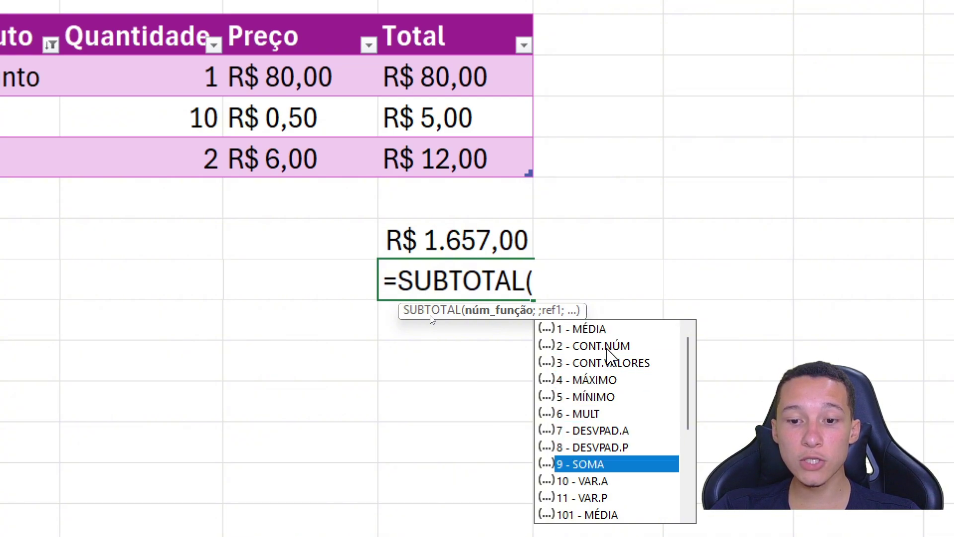
pyautogui.press('Up')
pyautogui.press('Down')
pyautogui.press('Down')
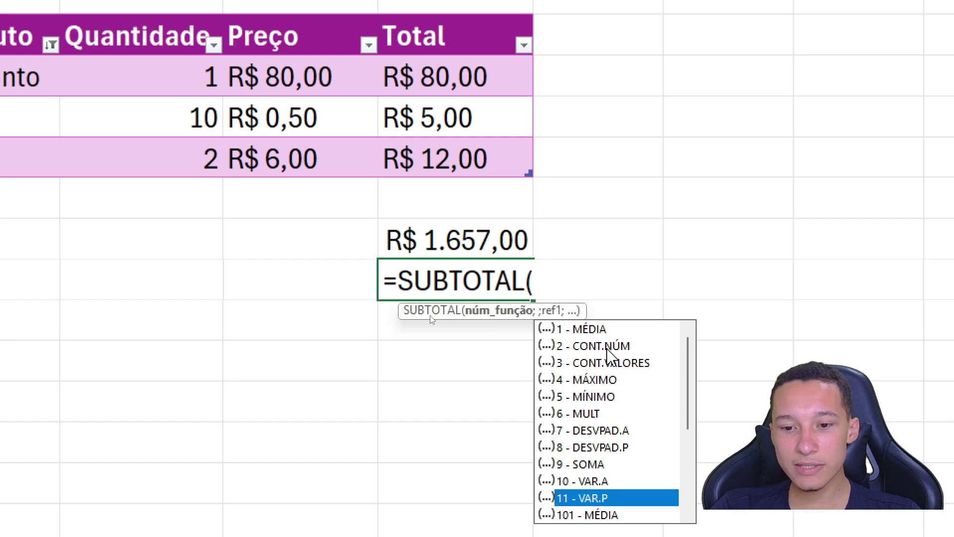
pyautogui.press('Down')
pyautogui.press('Up')
pyautogui.press('Up')
pyautogui.press('Up')
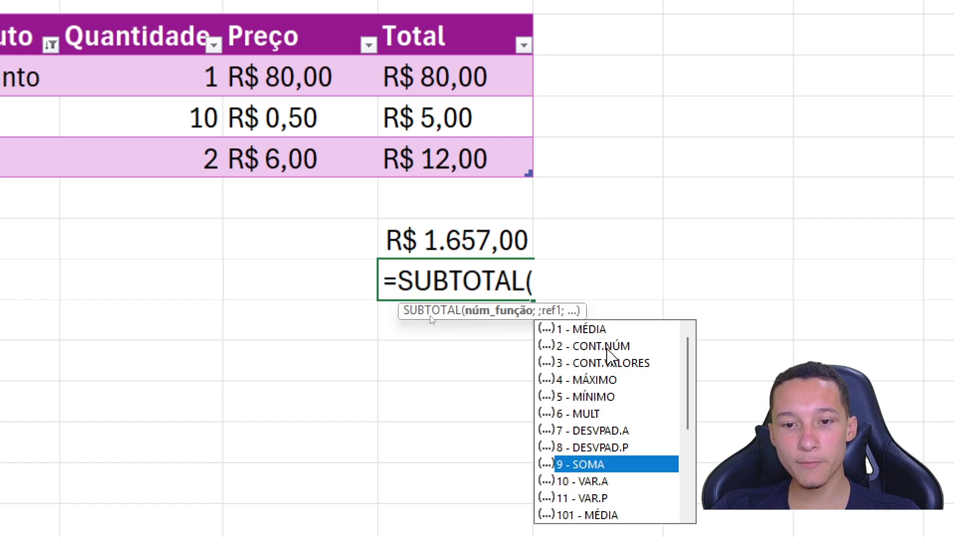
pyautogui.press('Tab')
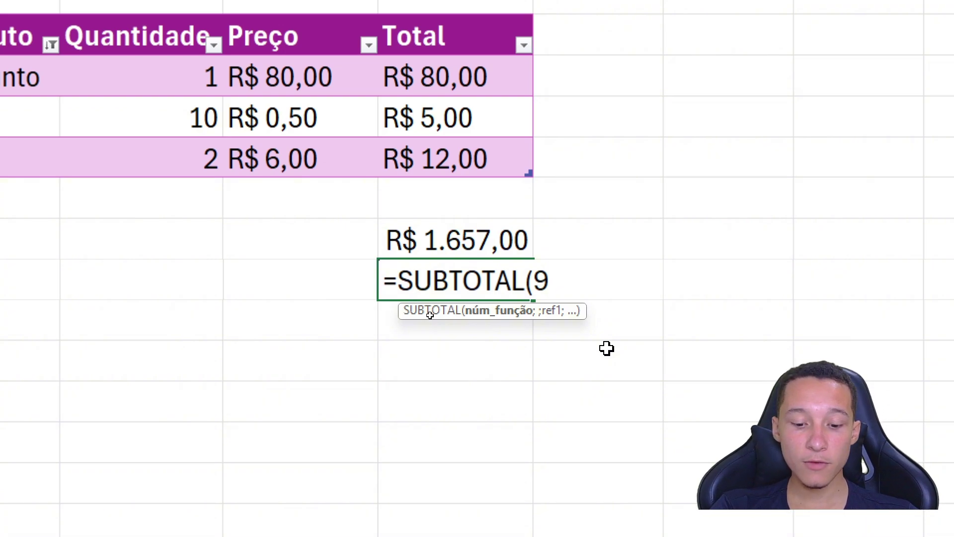
pyautogui.write(';')
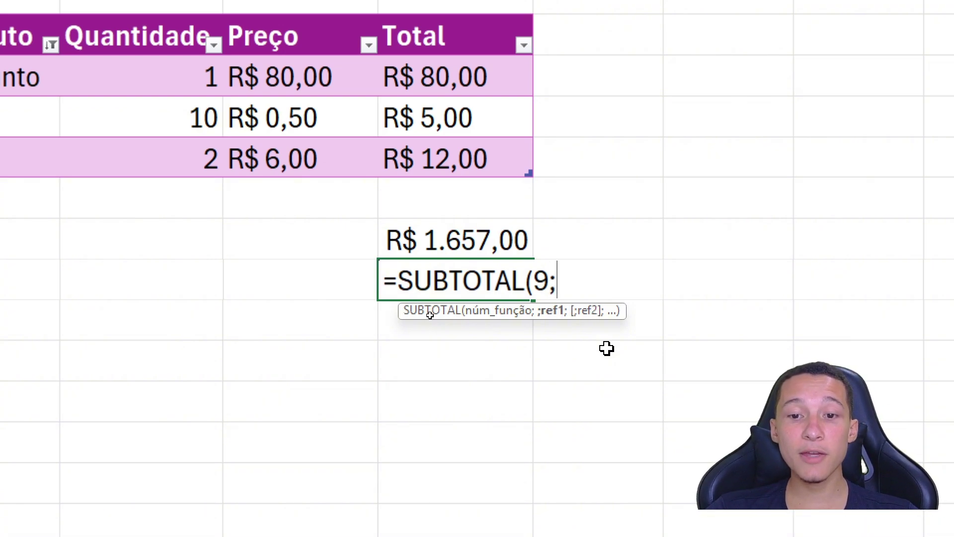
# - Complete the formula in E9 with the range E3:E6 as its reference, giving =SUBTOTAL(9;Tabela2[Total])
pyautogui.press('Up')
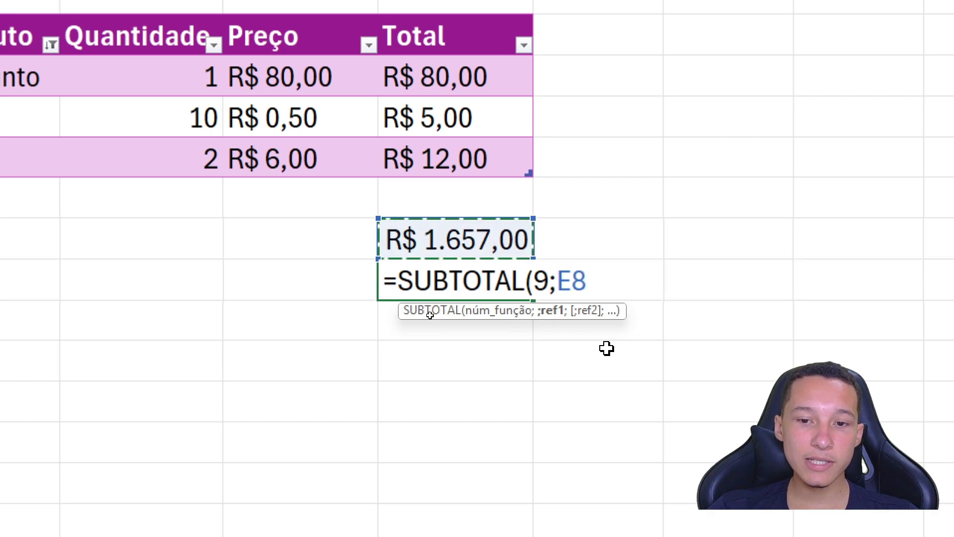
pyautogui.press('Up')
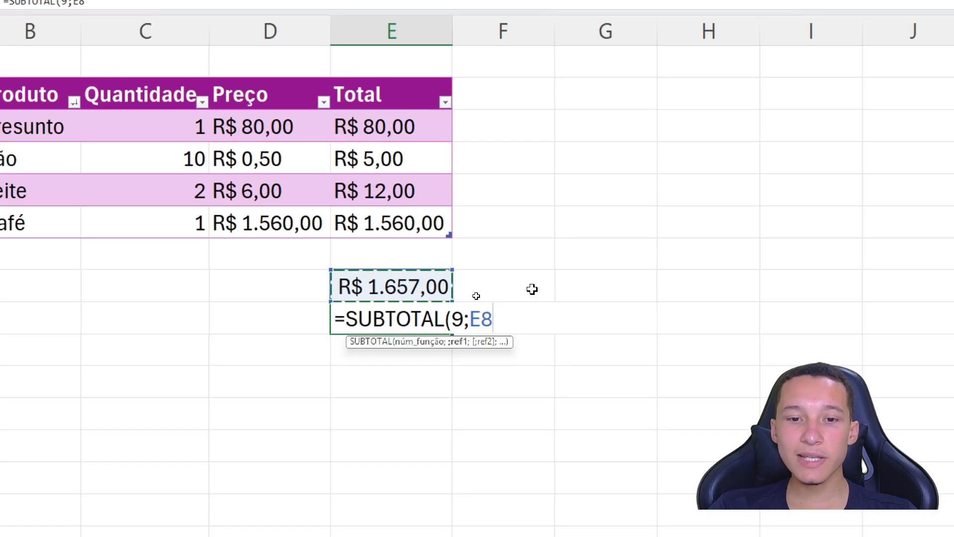
pyautogui.press('Up')
pyautogui.press('Up')
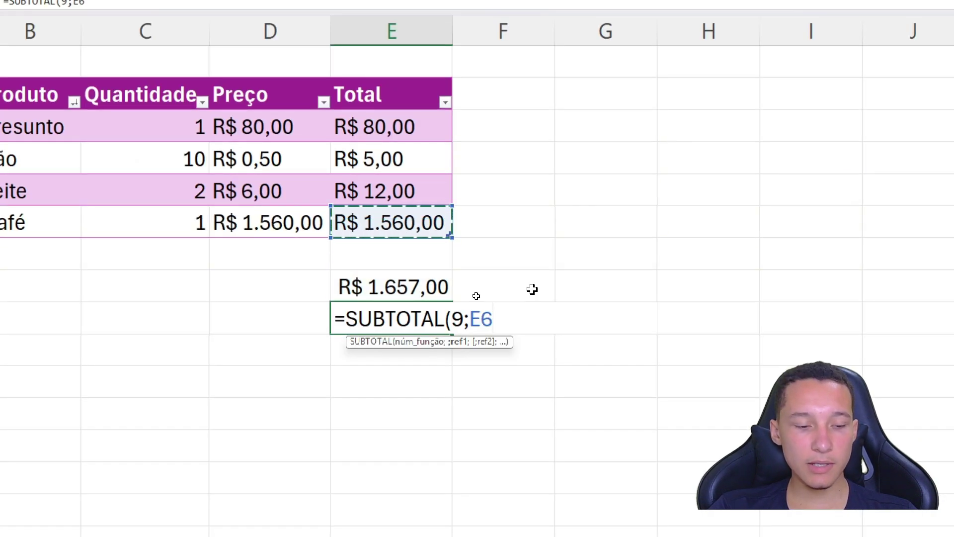
pyautogui.hotkey('shift', 'Up')
pyautogui.hotkey('shift', 'Up')
pyautogui.hotkey('shift', 'Up')
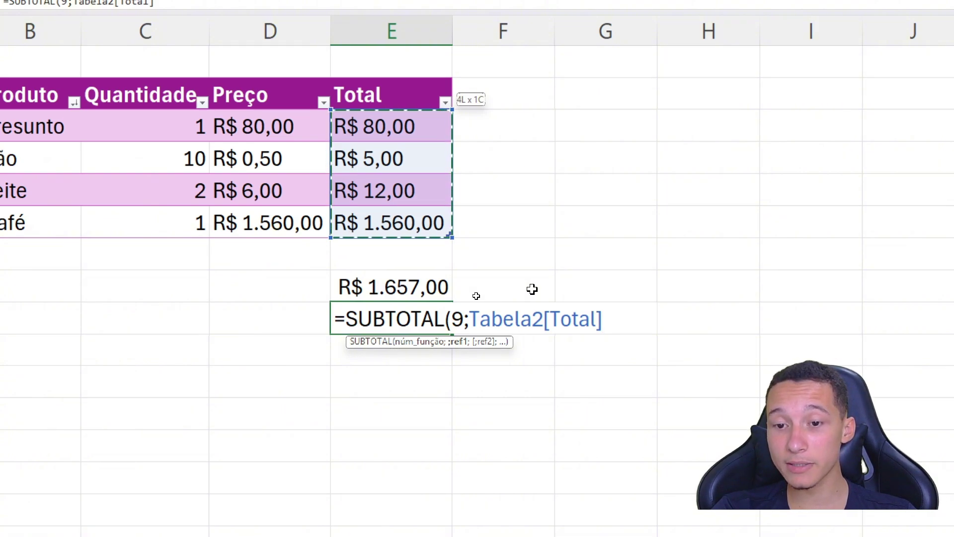
pyautogui.write(')')
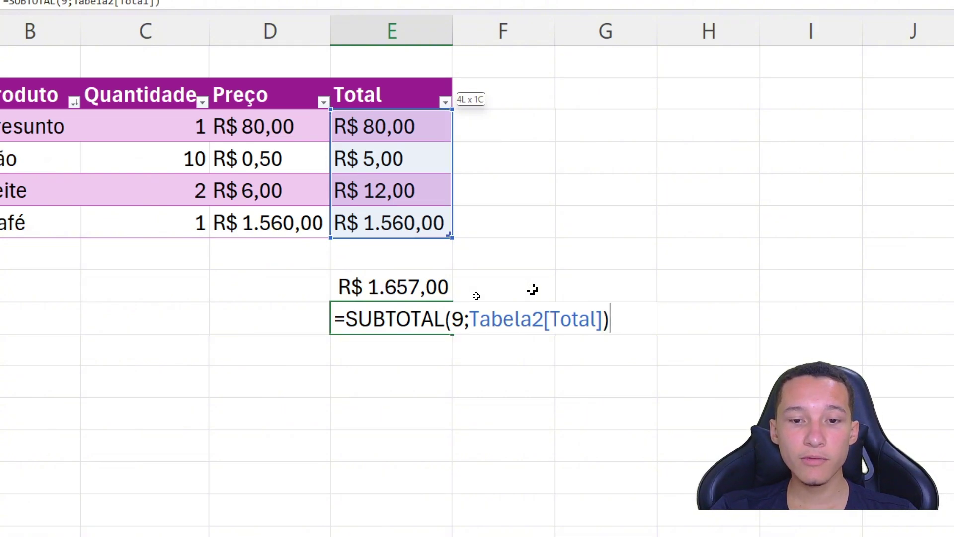
pyautogui.press('Return')
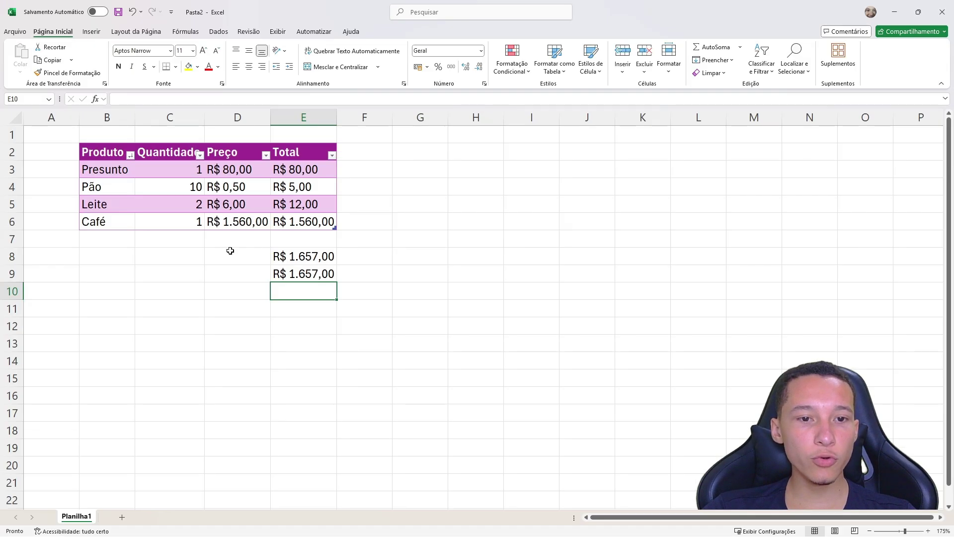
# - Hide the Café row with the Produto filter, keeping Leite, Pão and Presunto
pyautogui.scroll(5, 199, 311)
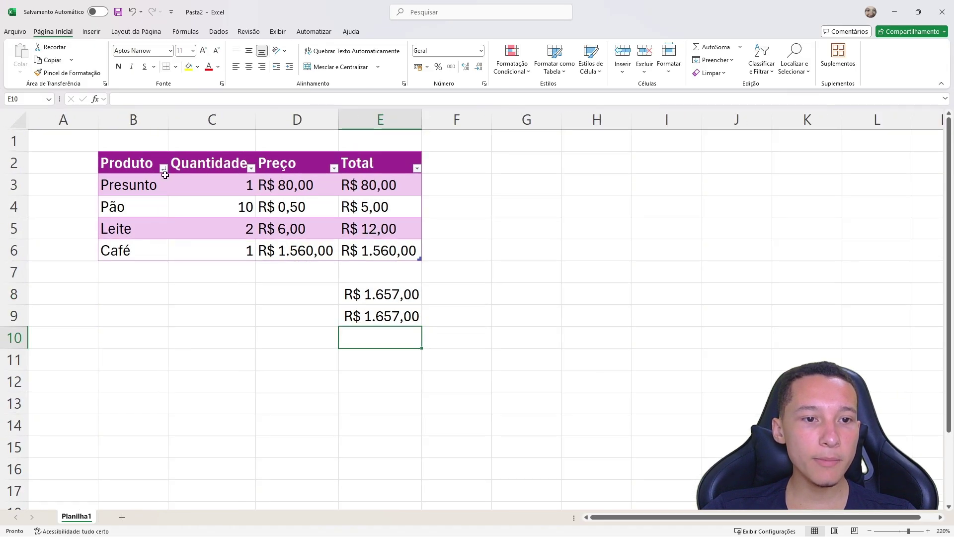
pyautogui.click(163, 168)
pyautogui.click(65, 307)
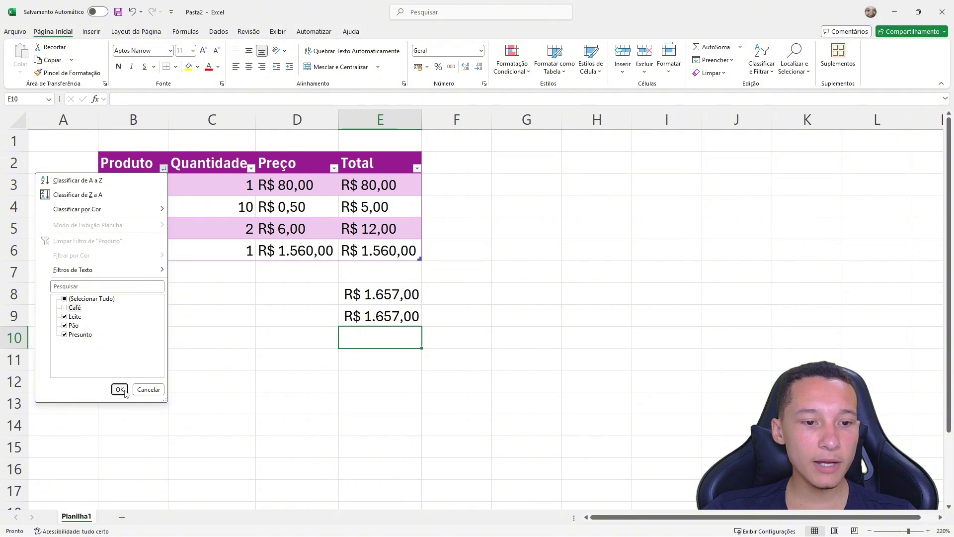
pyautogui.click(120, 389)
# - Compare the SOMA result in E8 with the SUBTOTAL result in E9 on the filtered table
pyautogui.click(380, 294)
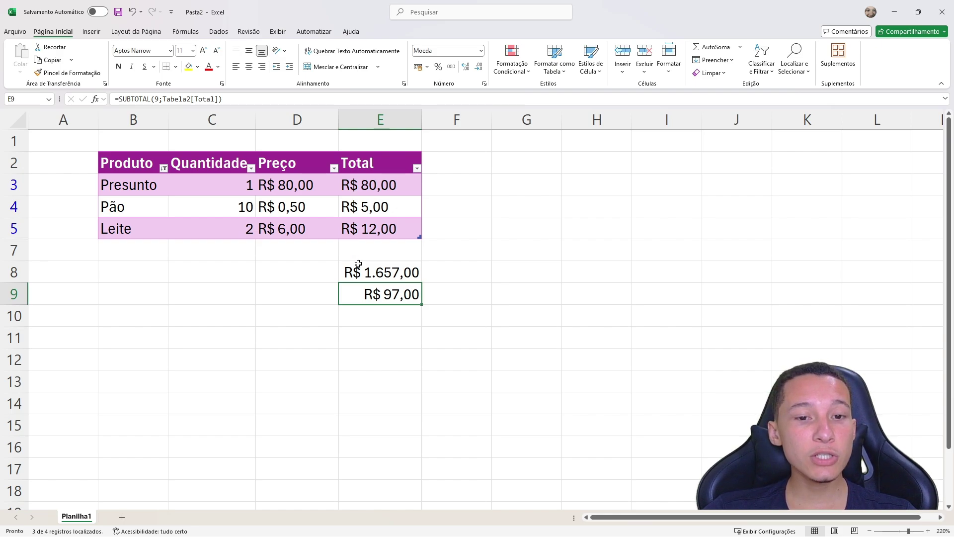
pyautogui.click(373, 272)
pyautogui.click(378, 297)
pyautogui.click(388, 271)
pyautogui.click(380, 297)
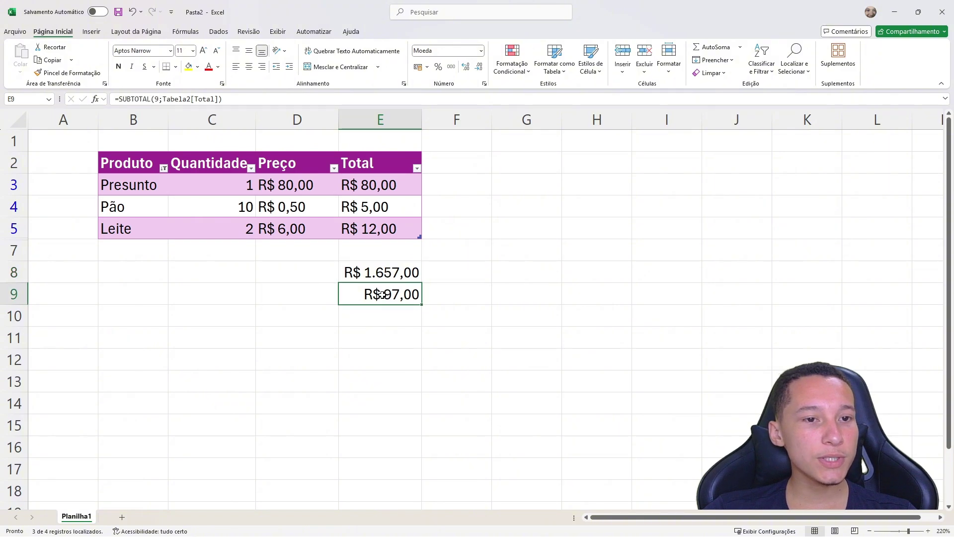
pyautogui.click(385, 272)
pyautogui.click(379, 296)
pyautogui.click(382, 273)
pyautogui.click(370, 294)
pyautogui.click(372, 272)
pyautogui.click(366, 293)
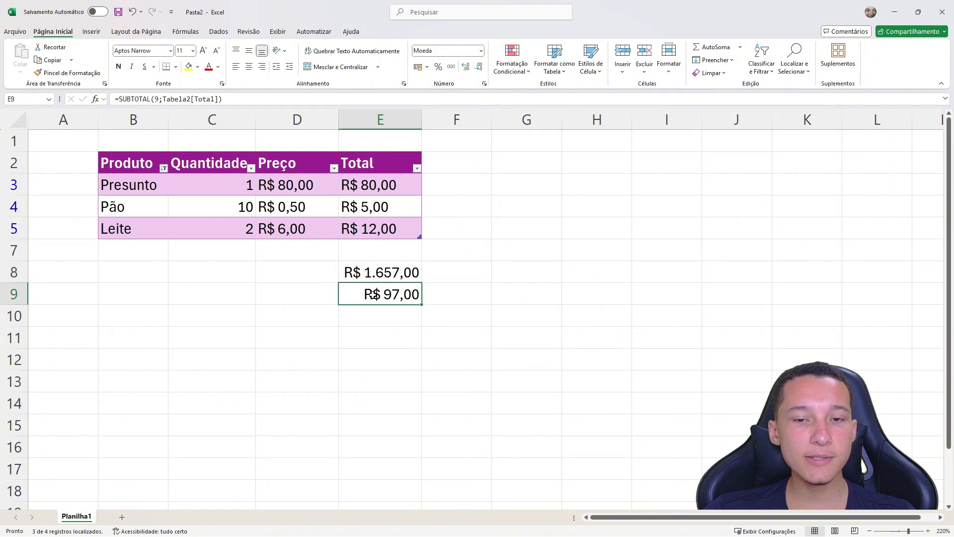